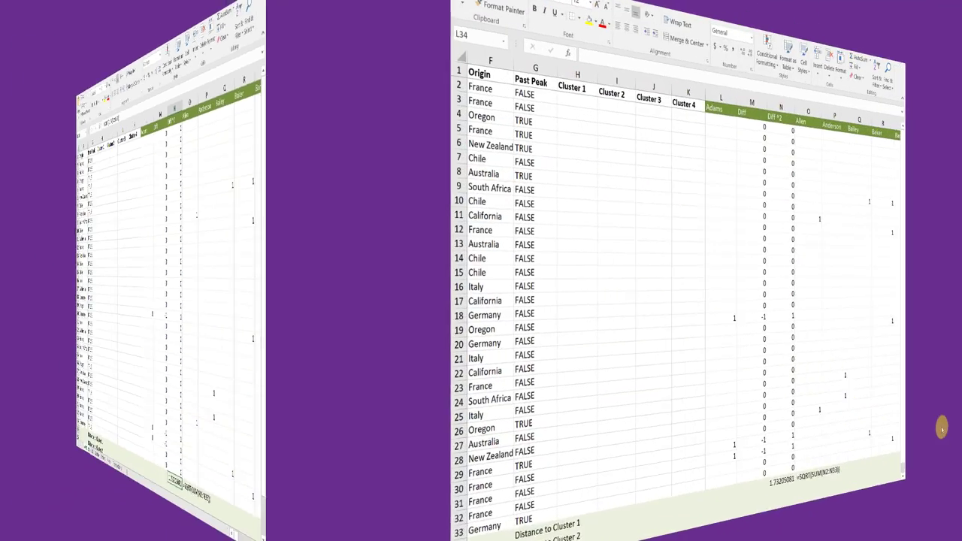
Step: Enter =H2-L2 in L34 as the first Cluster 1 minus Adams difference
{"action": "left_click", "coordinate": [457, 511]}
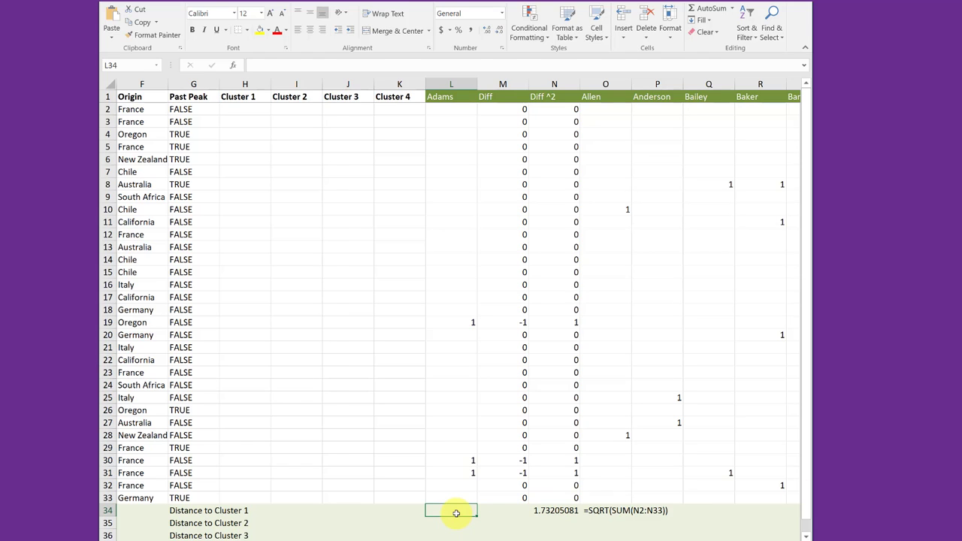
{"action": "type", "text": "="}
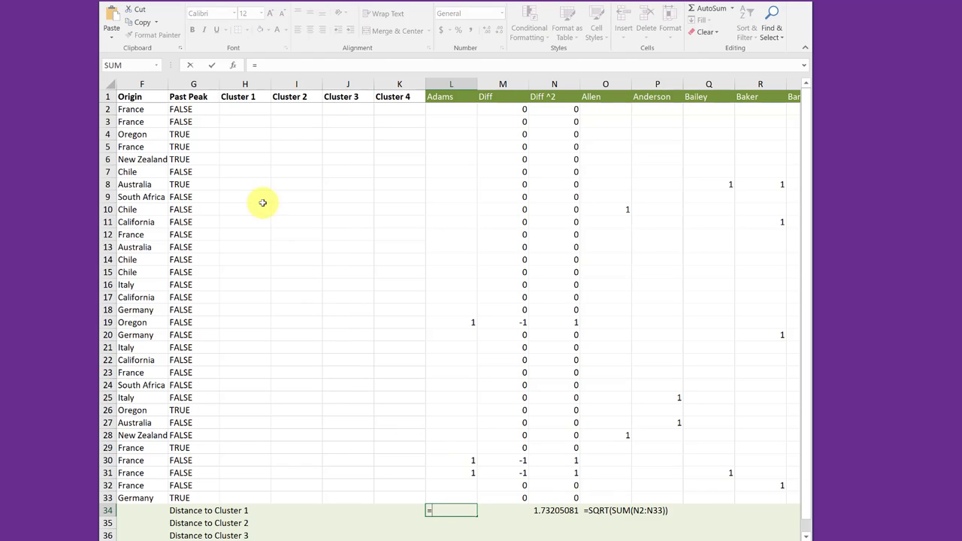
{"action": "left_click", "coordinate": [258, 109]}
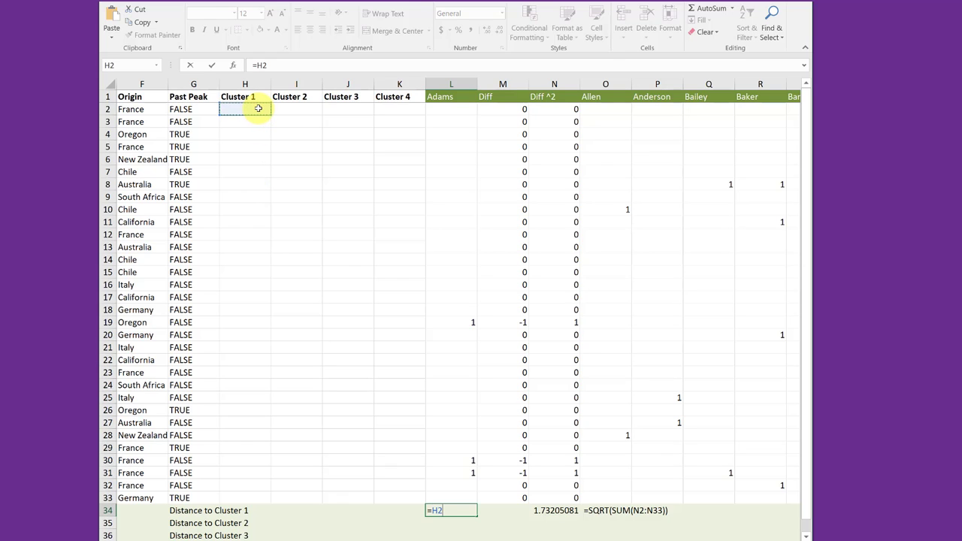
{"action": "type", "text": "-"}
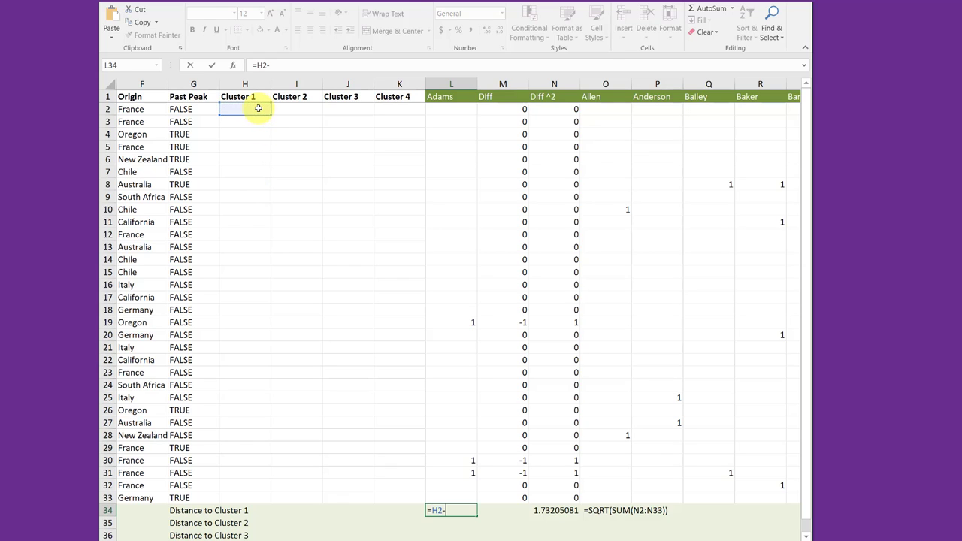
{"action": "left_click", "coordinate": [450, 109]}
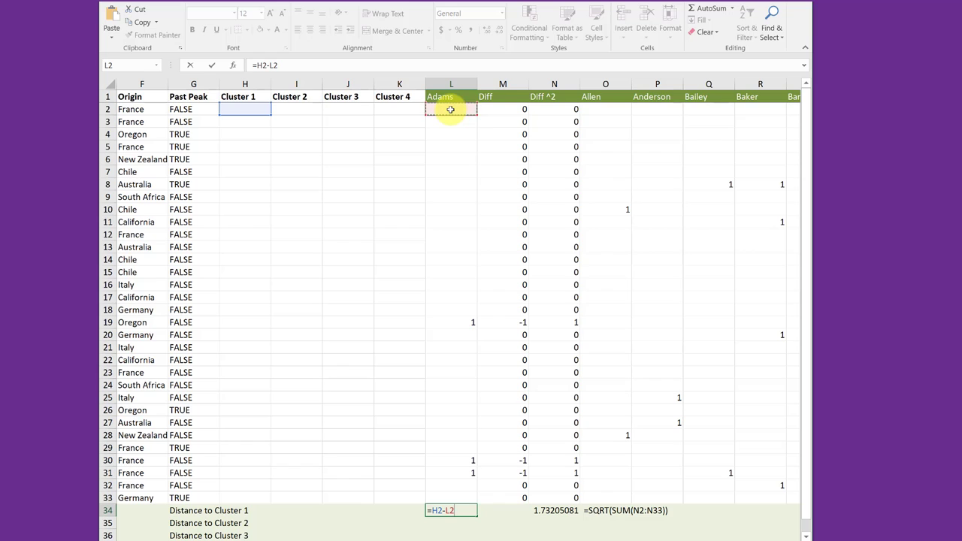
{"action": "key", "text": "Return"}
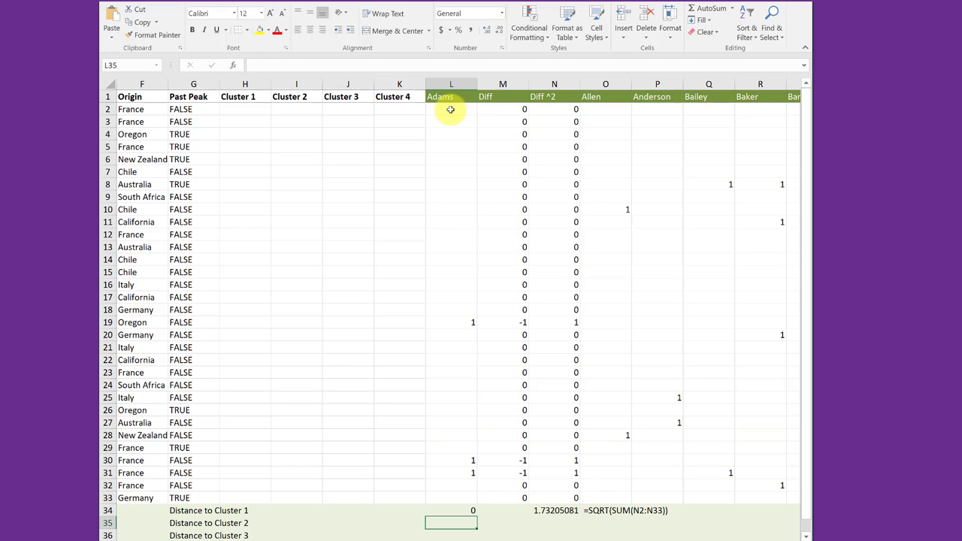
Step: Extend L34's references to full ranges, making =H2:H33-L2:L33
{"action": "left_click", "coordinate": [469, 510]}
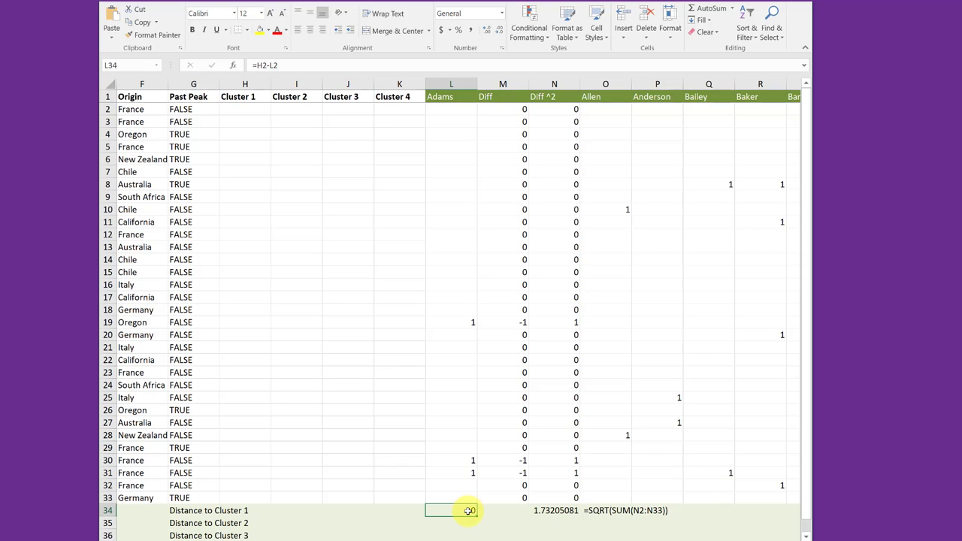
{"action": "left_click", "coordinate": [267, 65]}
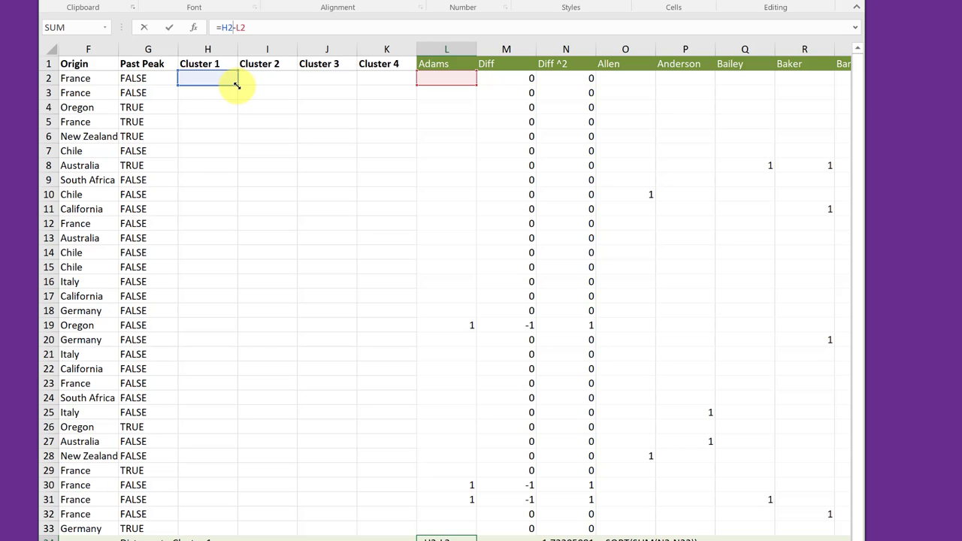
{"action": "left_click_drag", "start_coordinate": [236, 85], "coordinate": [236, 536]}
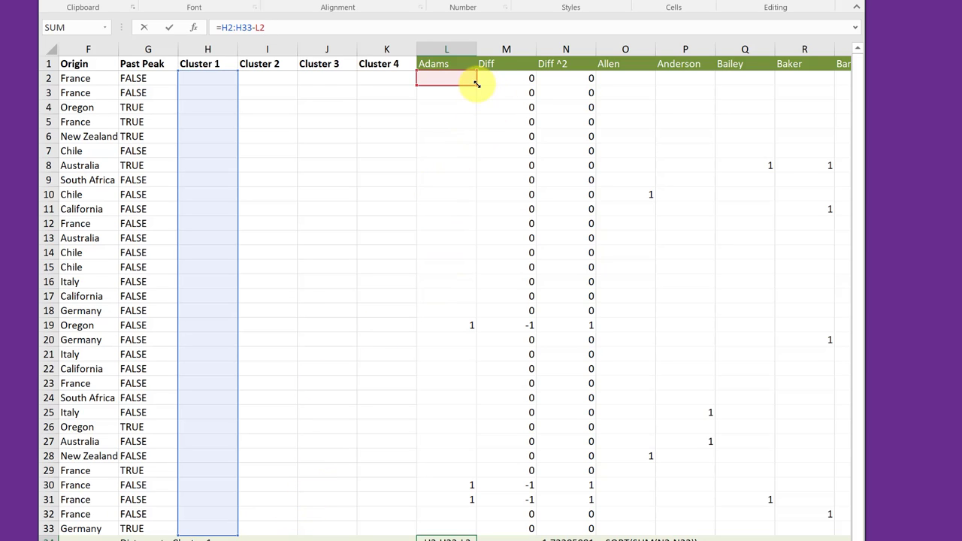
{"action": "left_click_drag", "start_coordinate": [477, 83], "coordinate": [475, 532]}
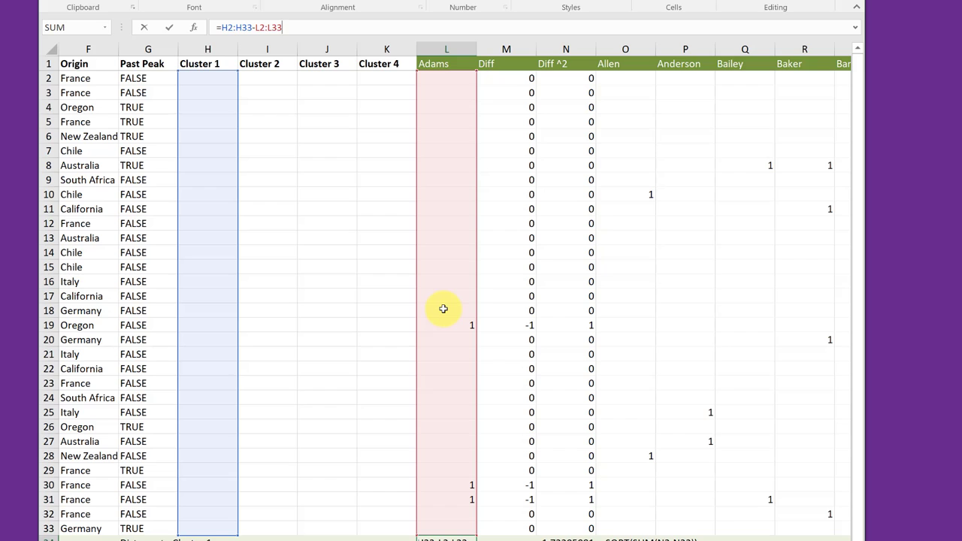
Step: Recommit L34's =H2:H33-L2:L33 with Ctrl+Shift+Enter so #VALUE! becomes 0
{"action": "key", "text": "Return"}
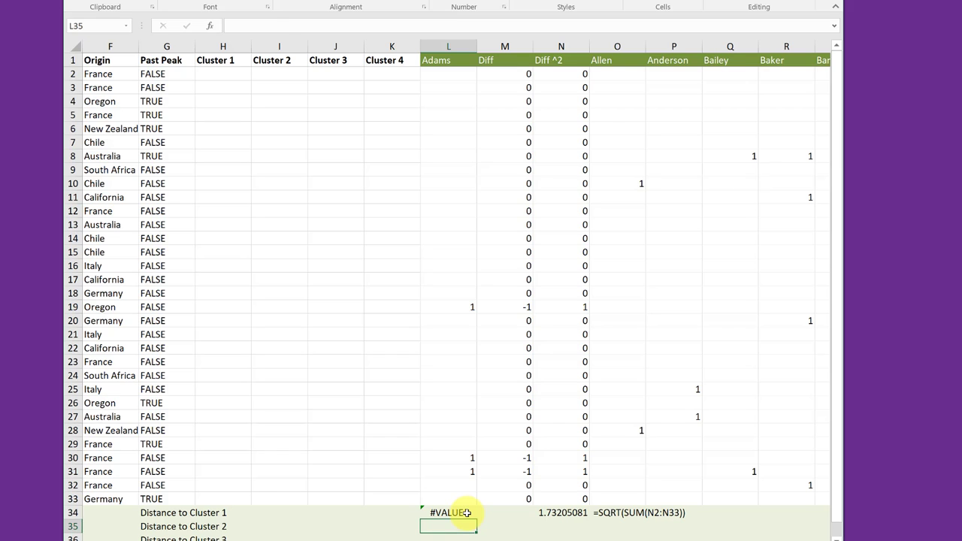
{"action": "left_click", "coordinate": [466, 513]}
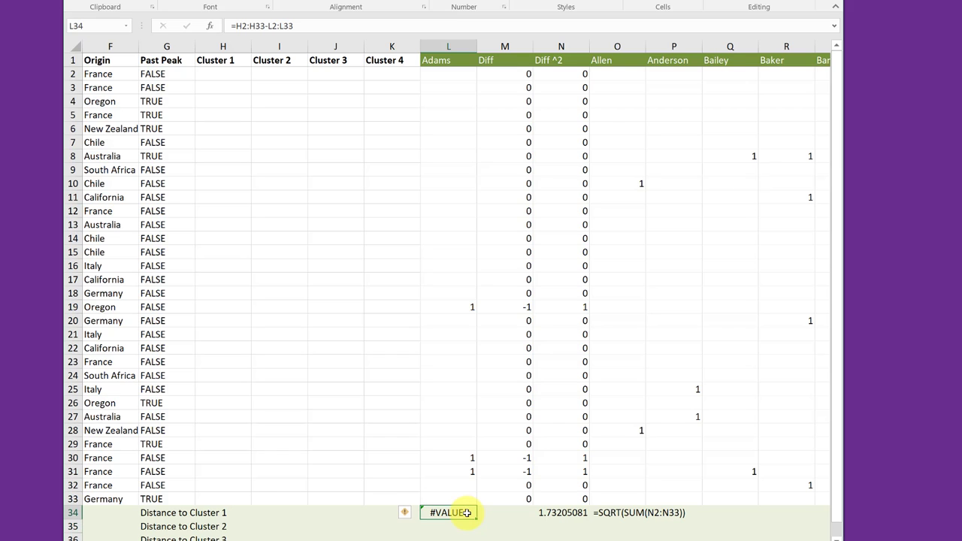
{"action": "left_click", "coordinate": [255, 26]}
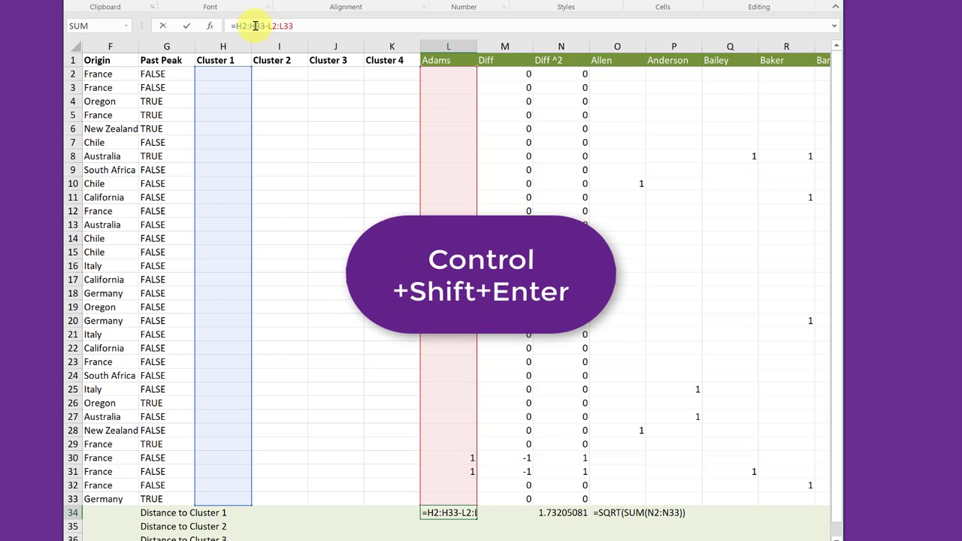
{"action": "key", "text": "ctrl+shift+Return"}
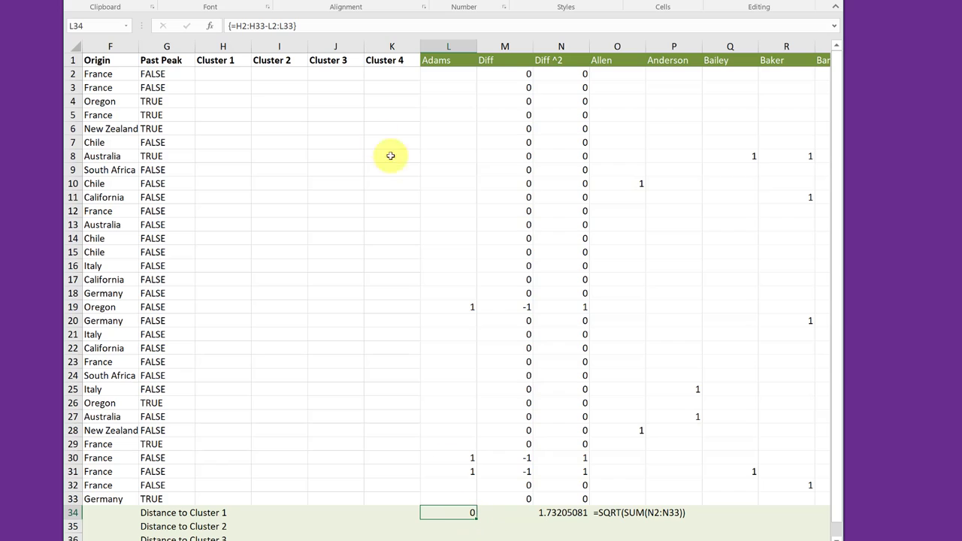
Step: Change L34's array formula to {=(H2:H33-L2:L33)^2}
{"action": "left_click", "coordinate": [255, 25]}
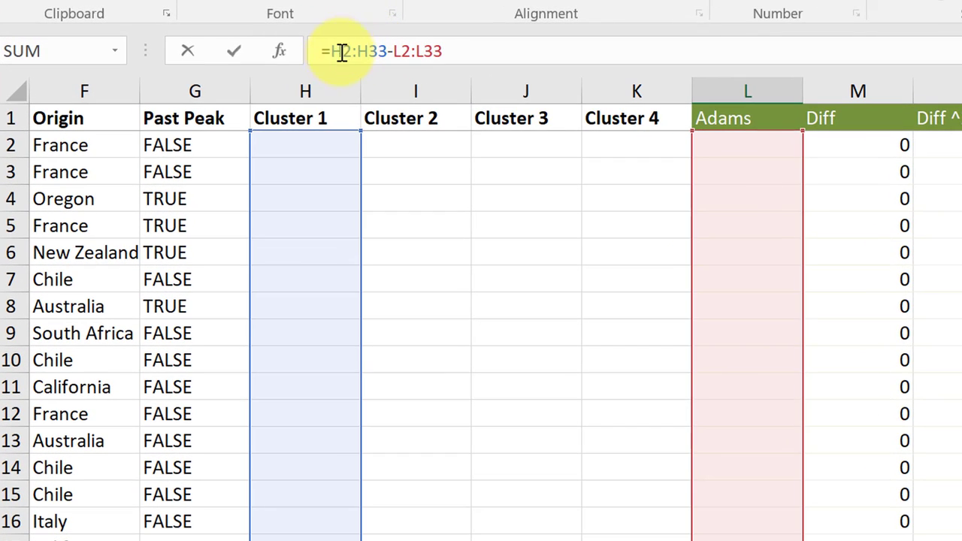
{"action": "left_click", "coordinate": [335, 51]}
{"action": "type", "text": "("}
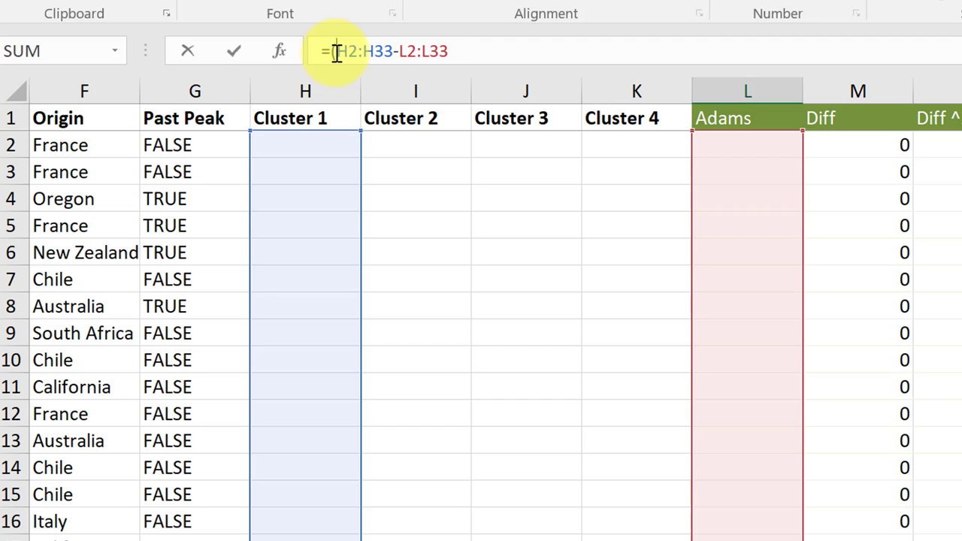
{"action": "left_click", "coordinate": [457, 51]}
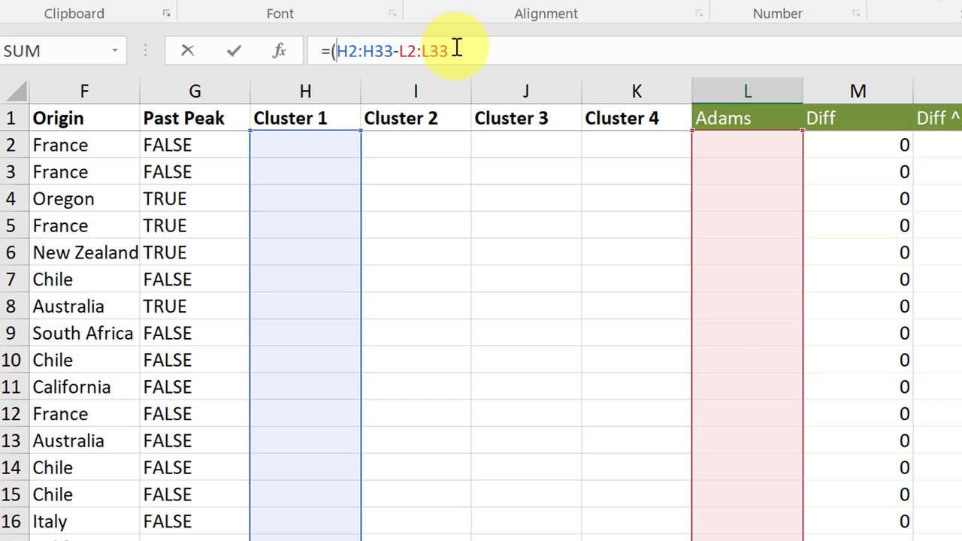
{"action": "type", "text": ")^2"}
{"action": "key", "text": "ctrl+shift+Return"}
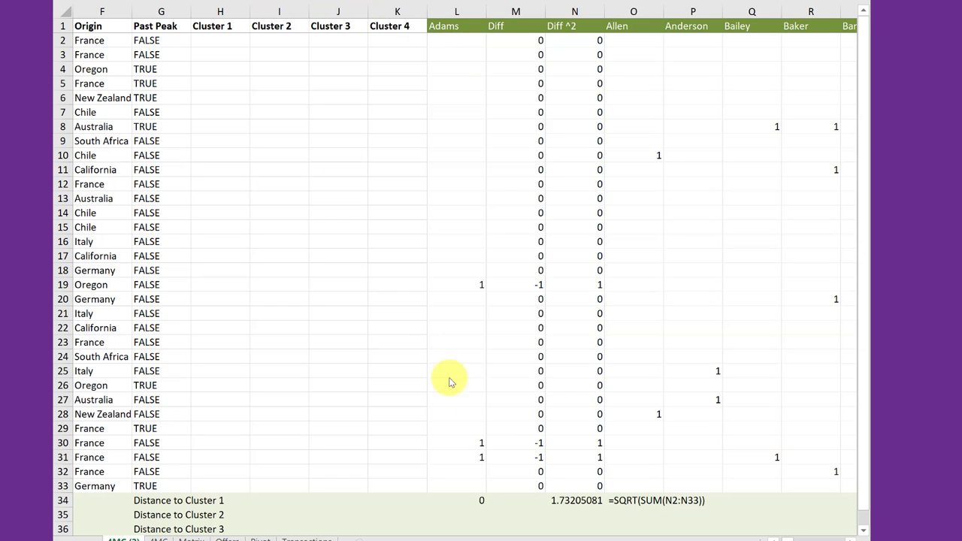
Step: Wrap L34's squared differences in SUM as {=SUM((H2:H33-L2:L33)^2)}, giving 3
{"action": "left_click", "coordinate": [474, 500]}
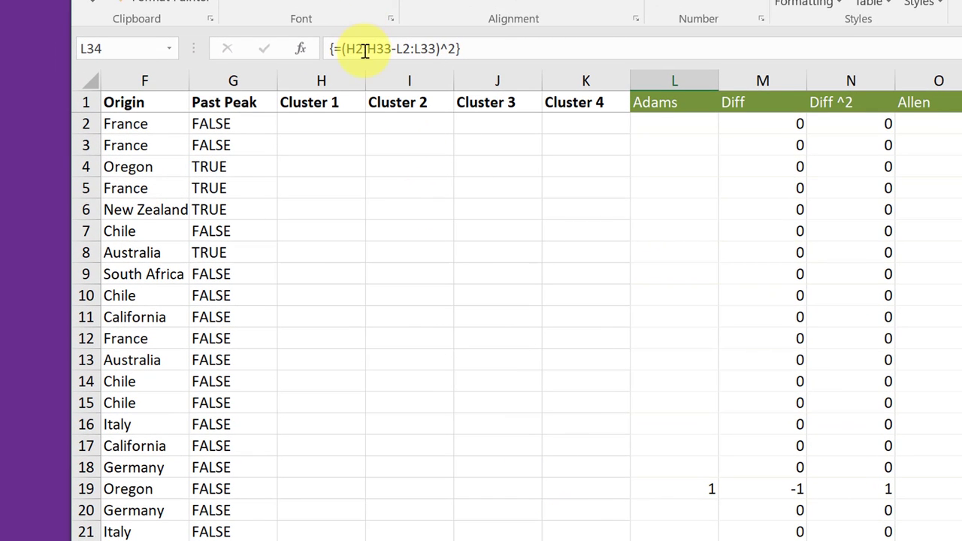
{"action": "left_click", "coordinate": [360, 48]}
{"action": "left_click", "coordinate": [345, 48]}
{"action": "key", "text": "Left"}
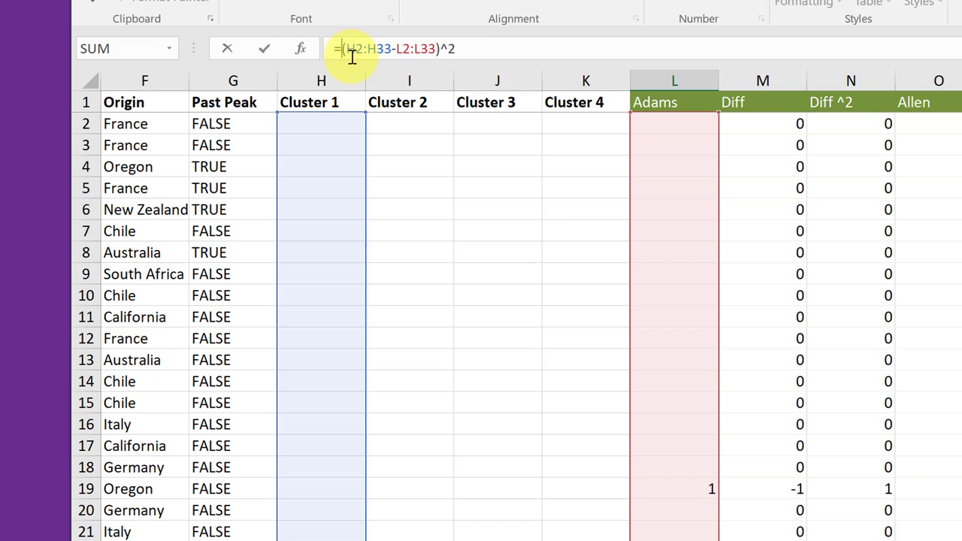
{"action": "type", "text": "sum"}
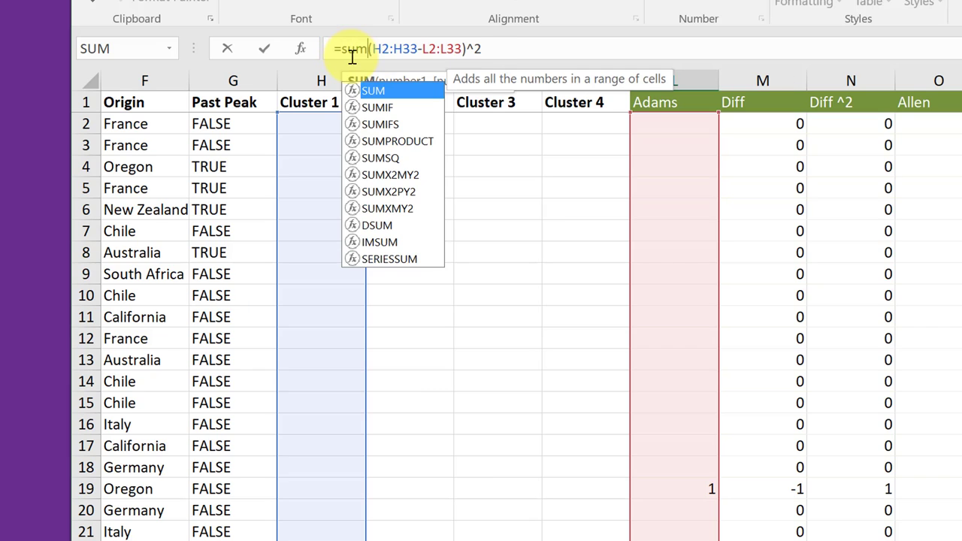
{"action": "double_click", "coordinate": [372, 91]}
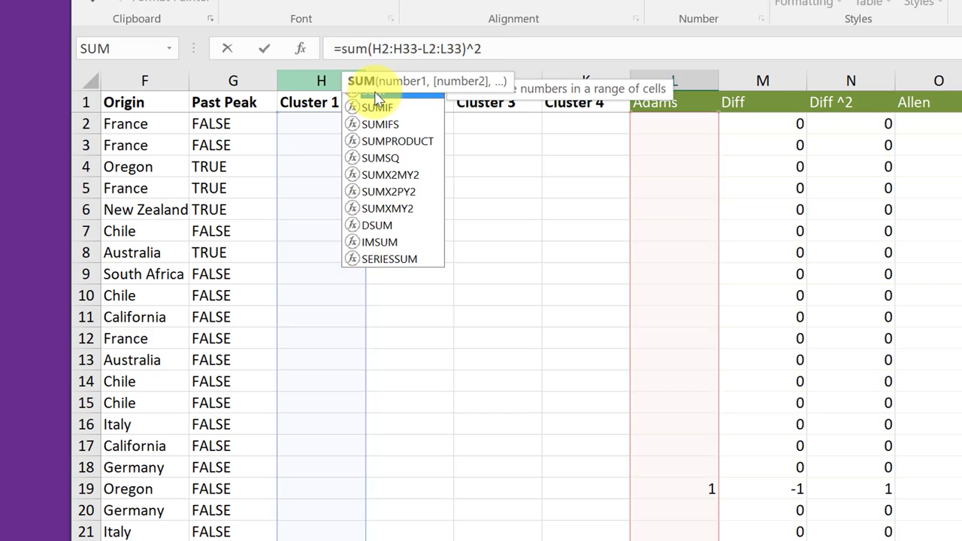
{"action": "left_click", "coordinate": [371, 50]}
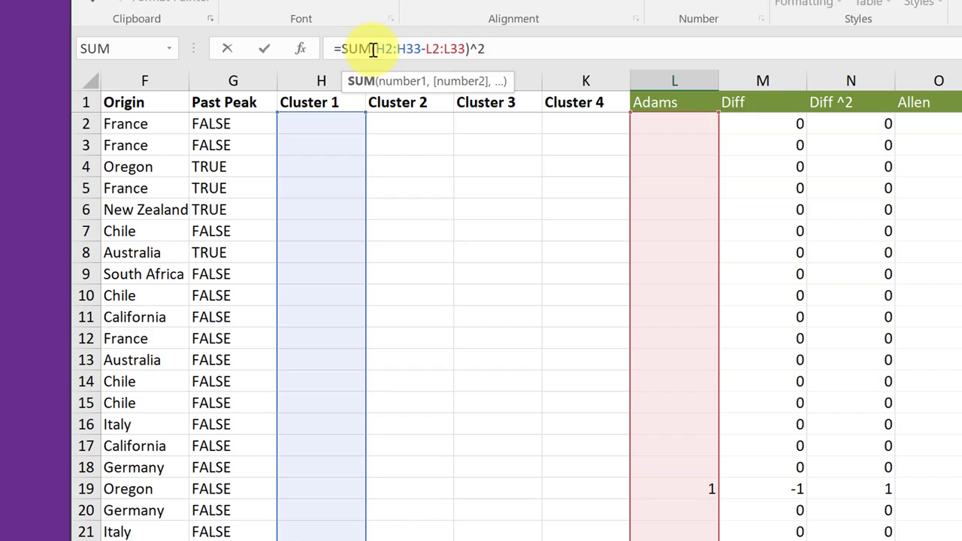
{"action": "type", "text": "("}
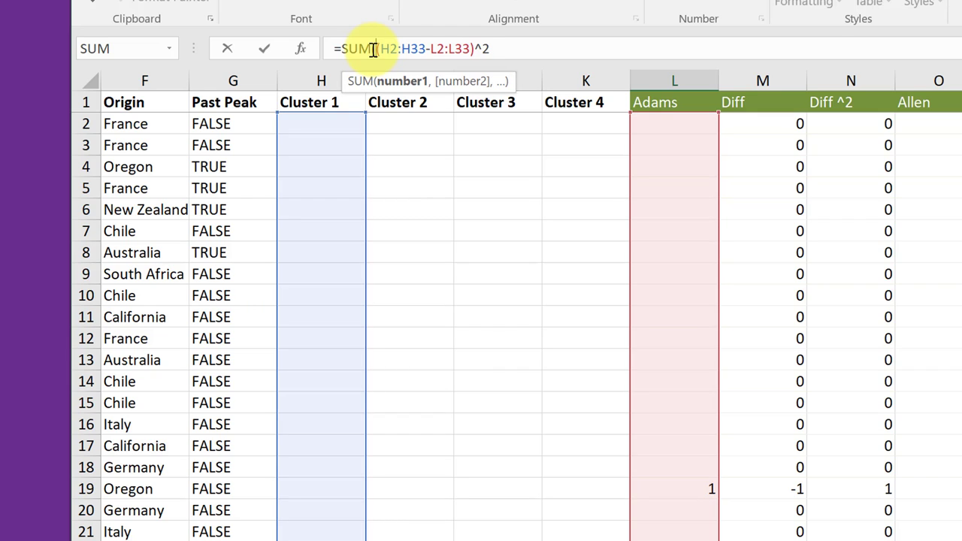
{"action": "left_click", "coordinate": [491, 49]}
{"action": "type", "text": ")"}
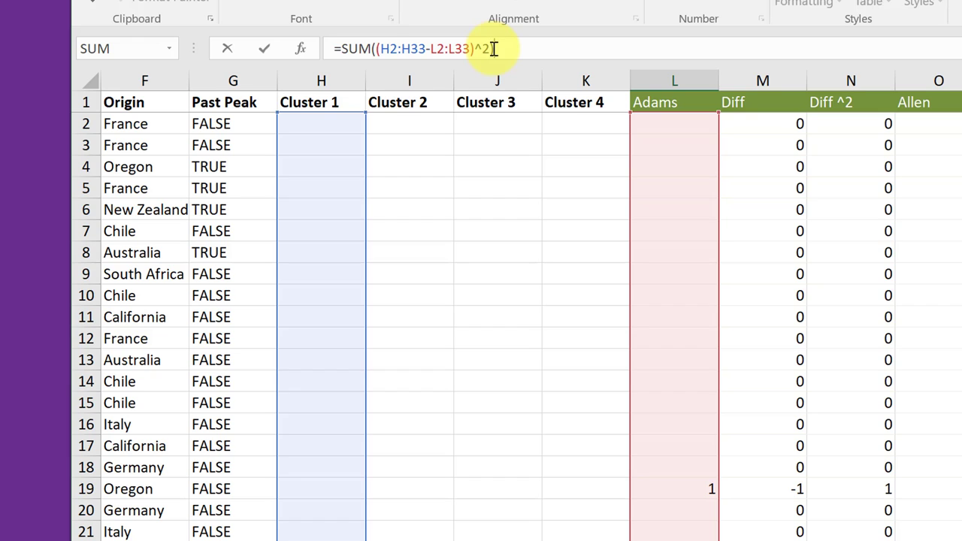
{"action": "key", "text": "ctrl+shift+Return"}
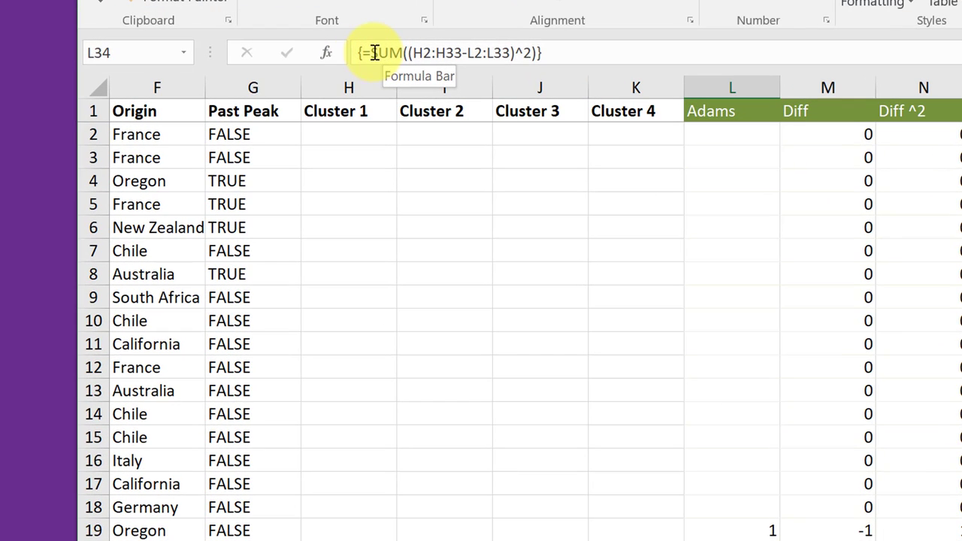
Step: Wrap the sum in SQRT as {=SQRT(SUM((H2:H33-L2:L33)^2))}, giving 1.73205081
{"action": "left_click", "coordinate": [226, 32]}
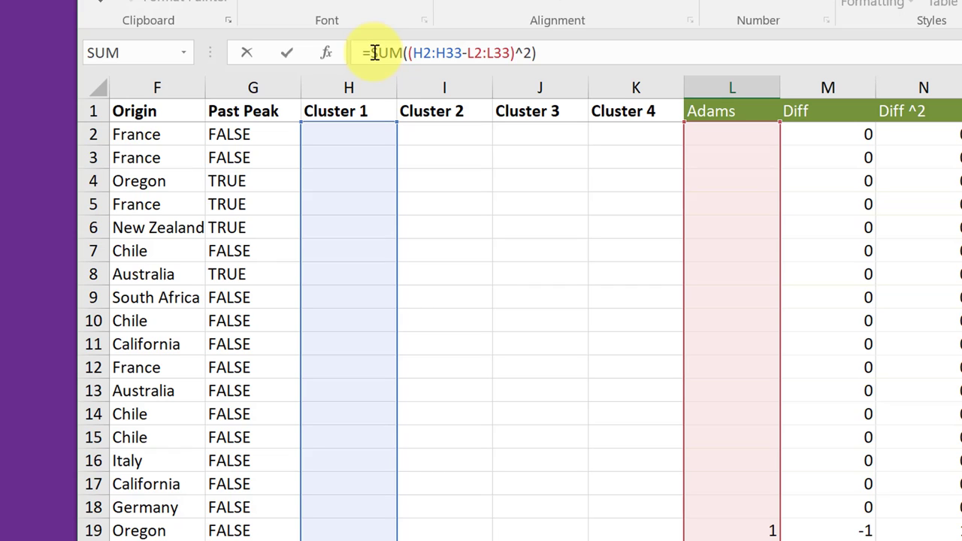
{"action": "type", "text": "sqrt"}
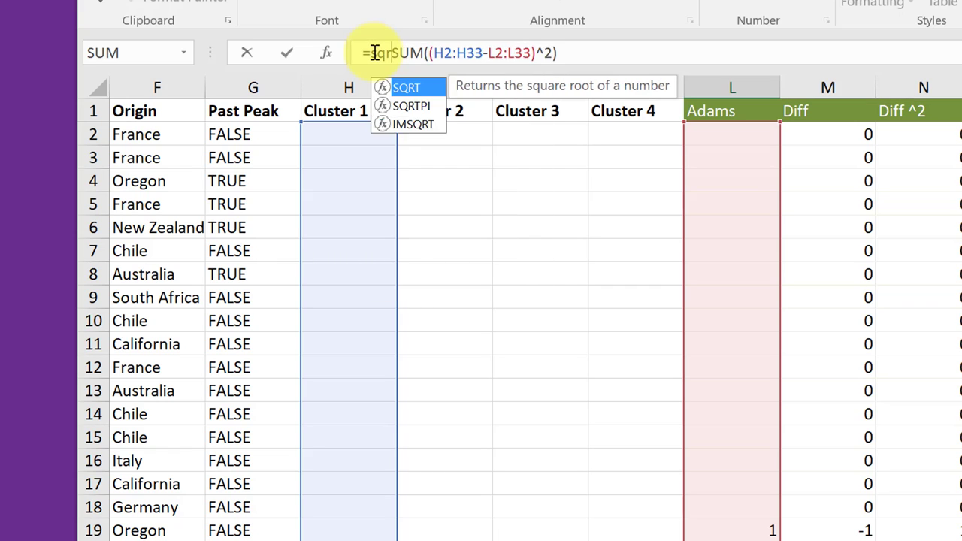
{"action": "double_click", "coordinate": [409, 88]}
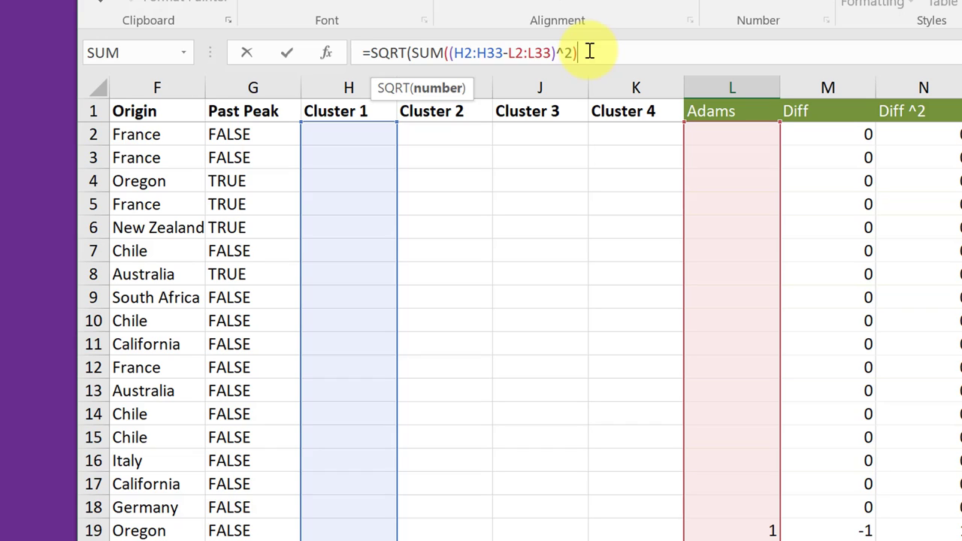
{"action": "type", "text": ")"}
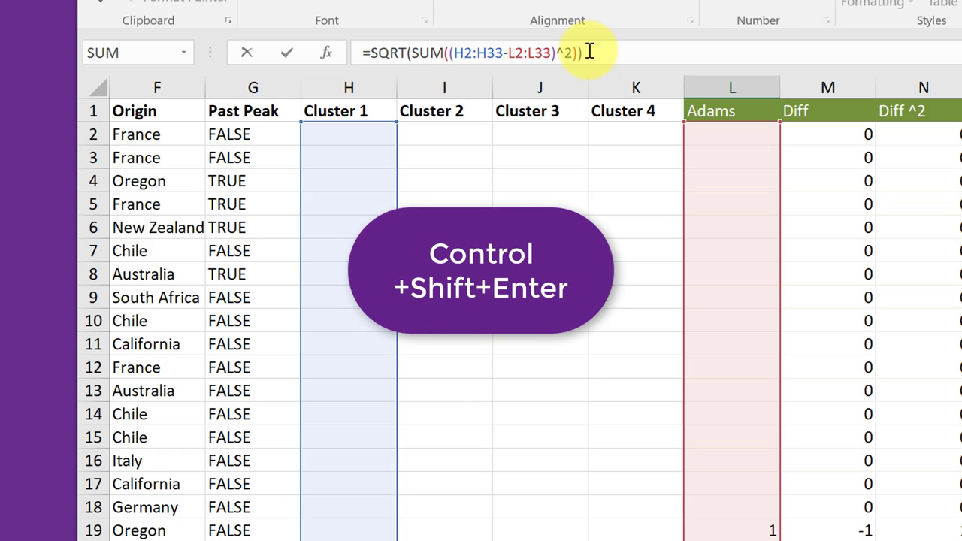
{"action": "key", "text": "ctrl+shift+Return"}
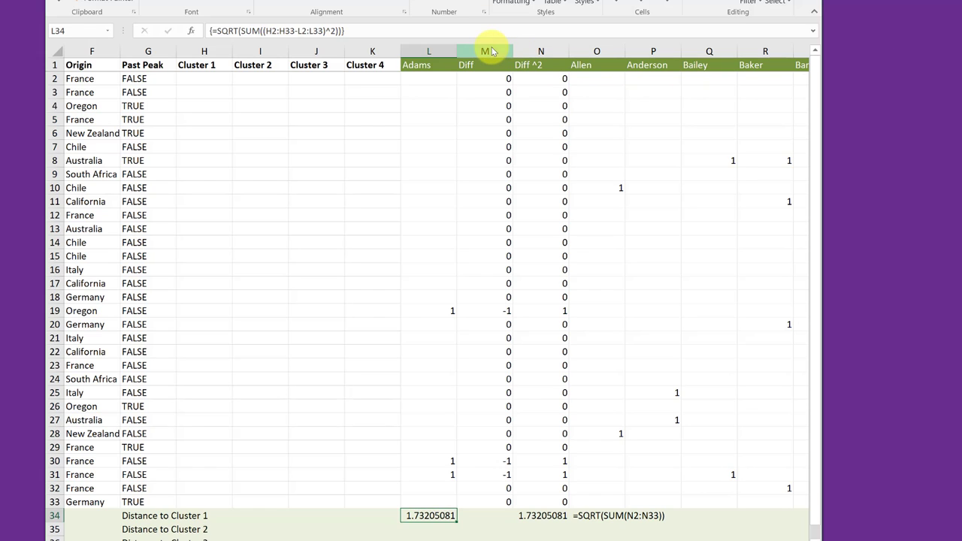
Step: Delete the helper columns M and N, then select L34
{"action": "left_click_drag", "start_coordinate": [491, 46], "coordinate": [535, 46]}
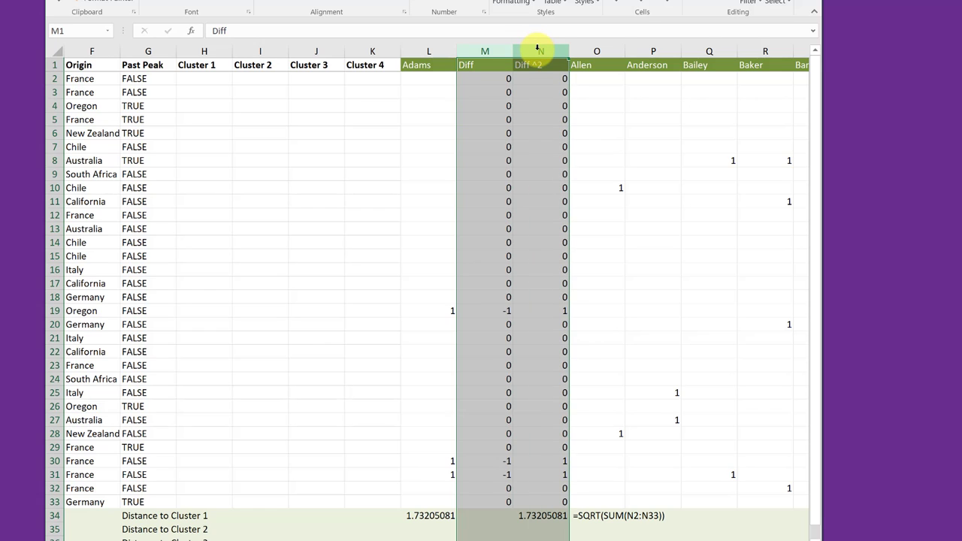
{"action": "right_click", "coordinate": [536, 46]}
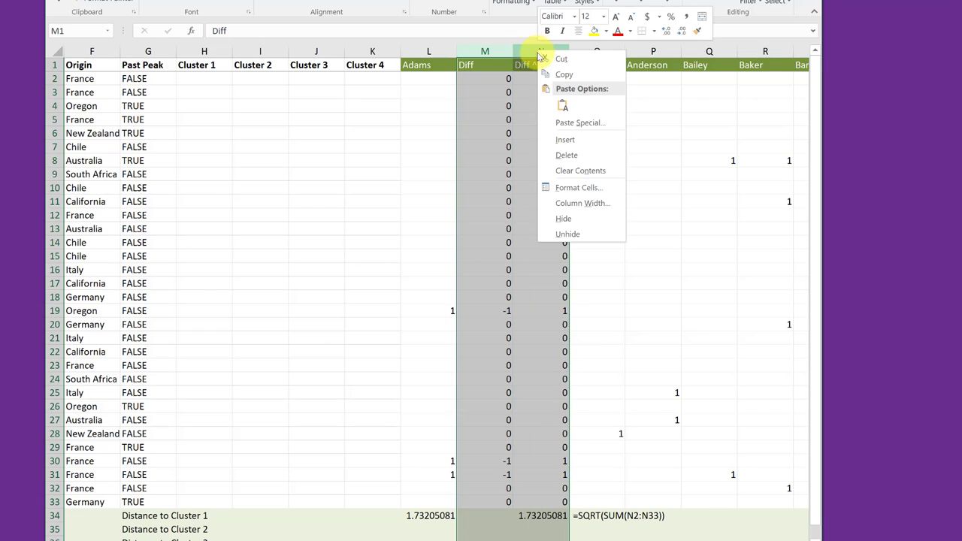
{"action": "left_click", "coordinate": [565, 155]}
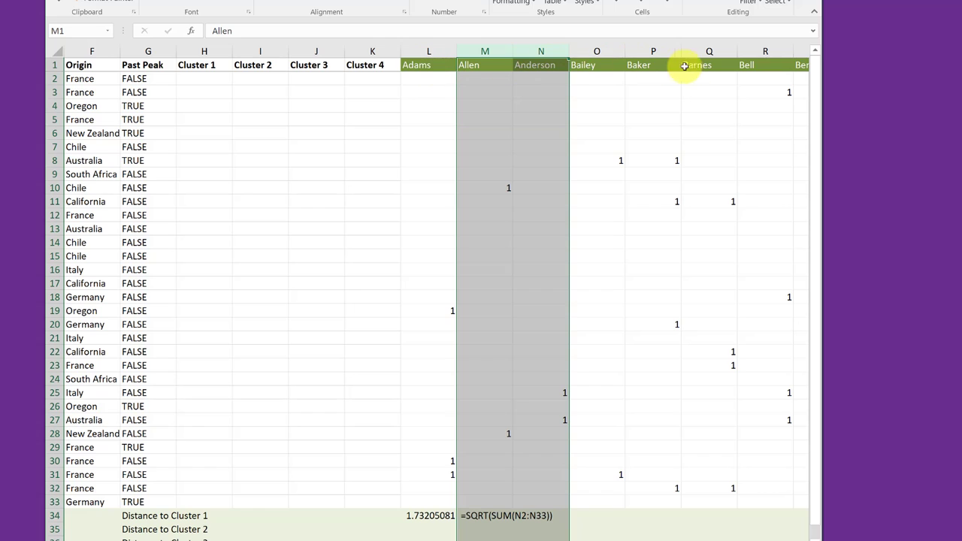
{"action": "left_click", "coordinate": [428, 516]}
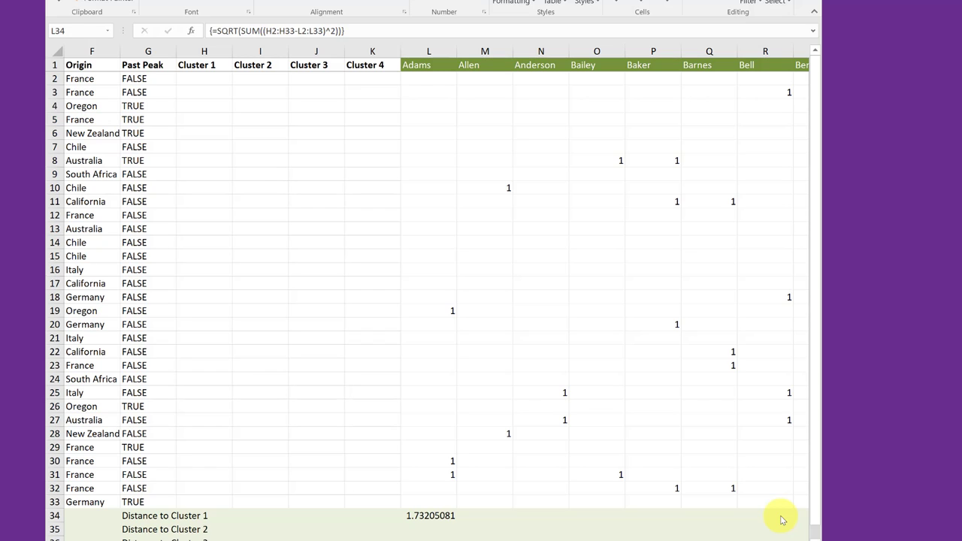
Step: Anchor L34's ranges as $H$2:$H$33 and L$2:L$33, keeping it an array formula
{"action": "left_click", "coordinate": [436, 517]}
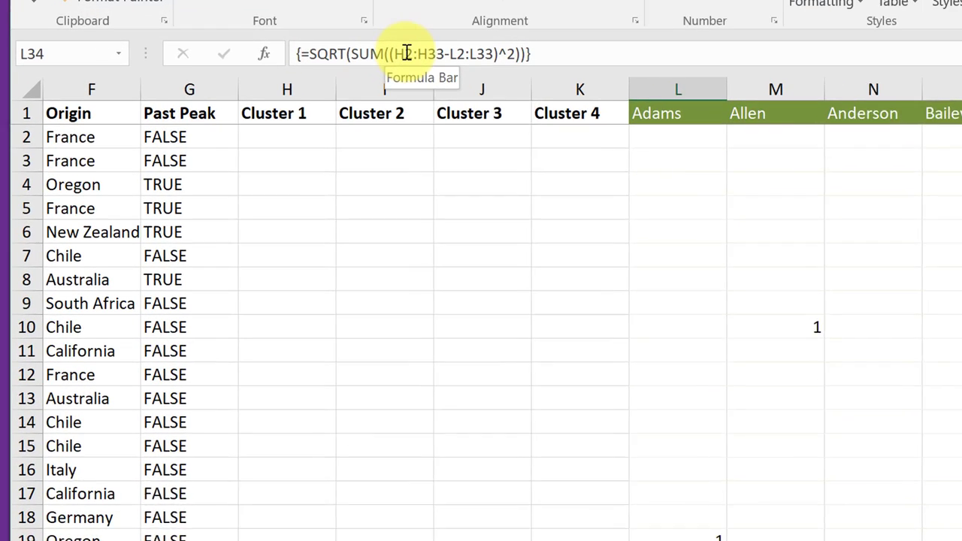
{"action": "left_click", "coordinate": [267, 31]}
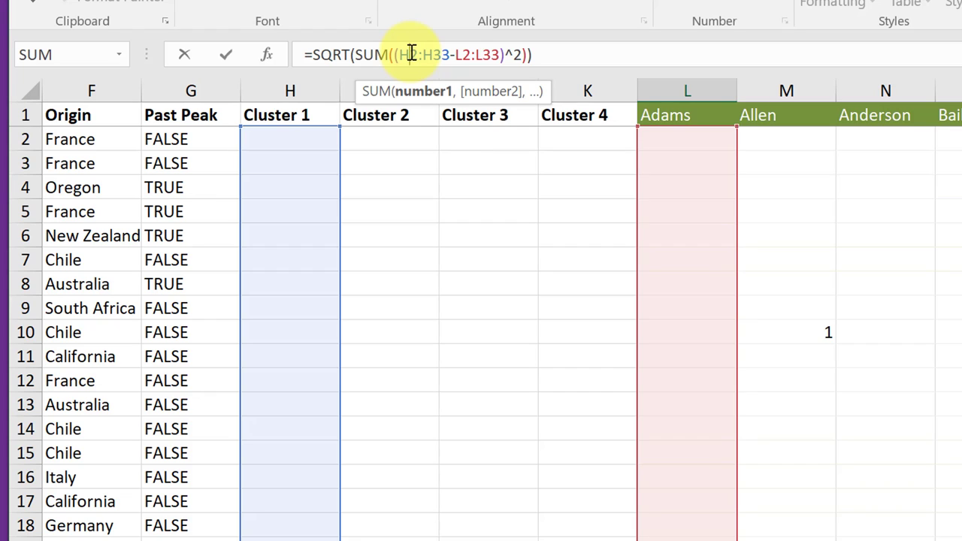
{"action": "key", "text": "F4"}
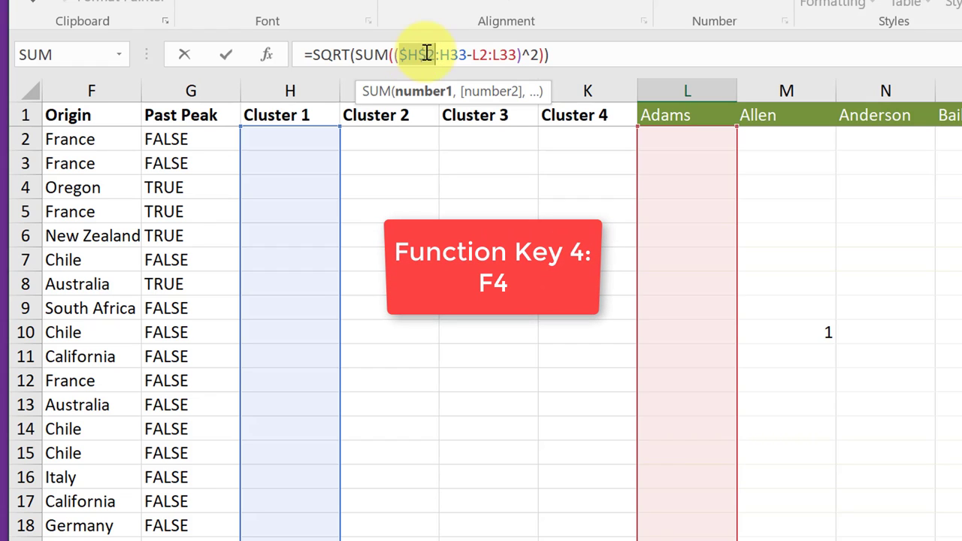
{"action": "left_click", "coordinate": [460, 54]}
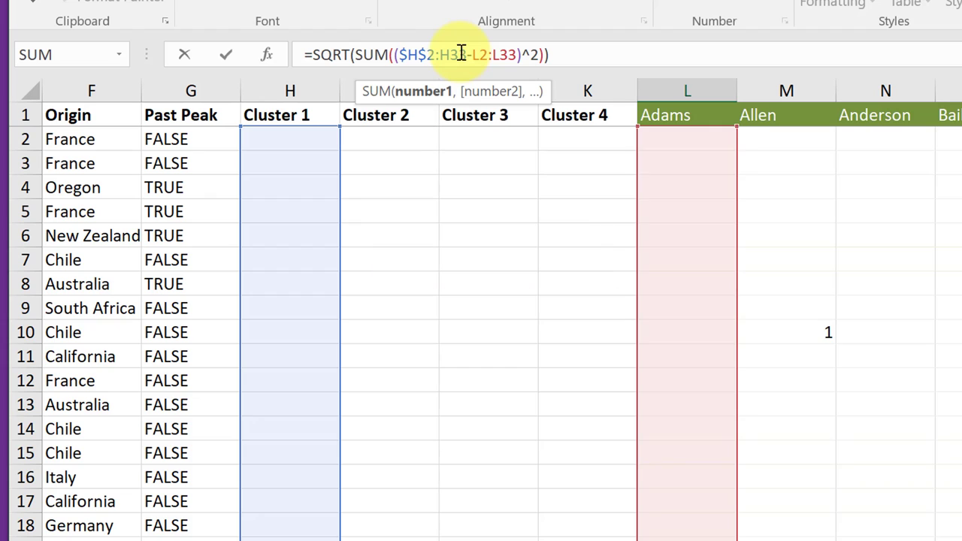
{"action": "key", "text": "F4"}
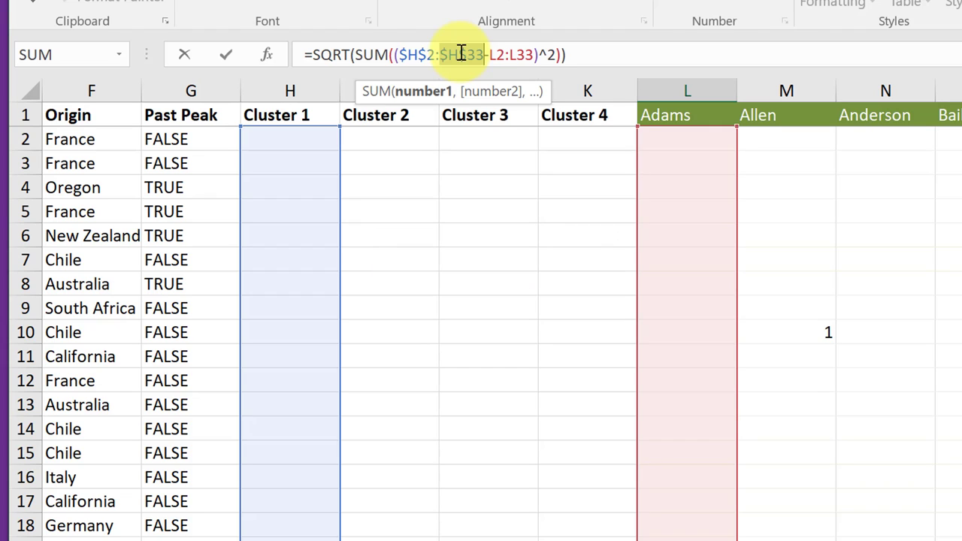
{"action": "left_click", "coordinate": [502, 56]}
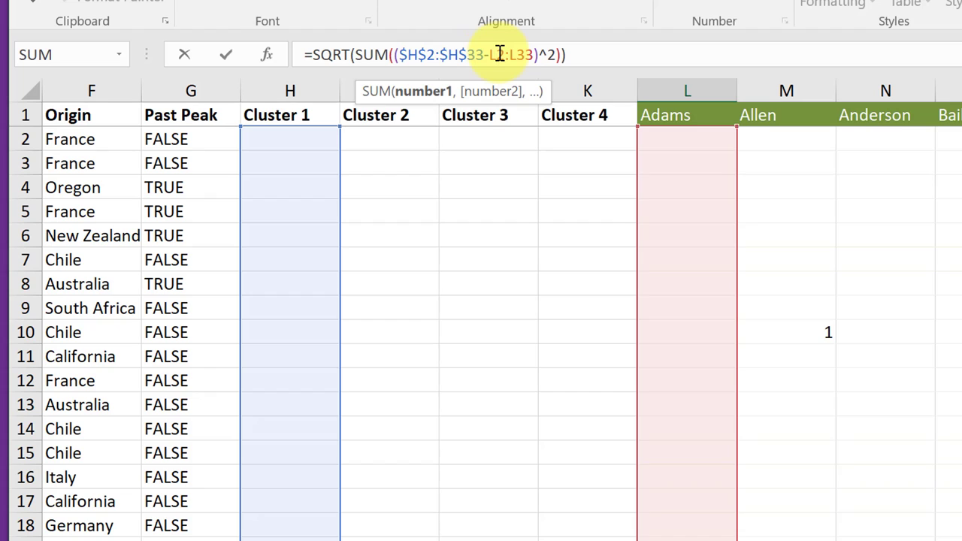
{"action": "key", "text": "F4"}
{"action": "key", "text": "F4"}
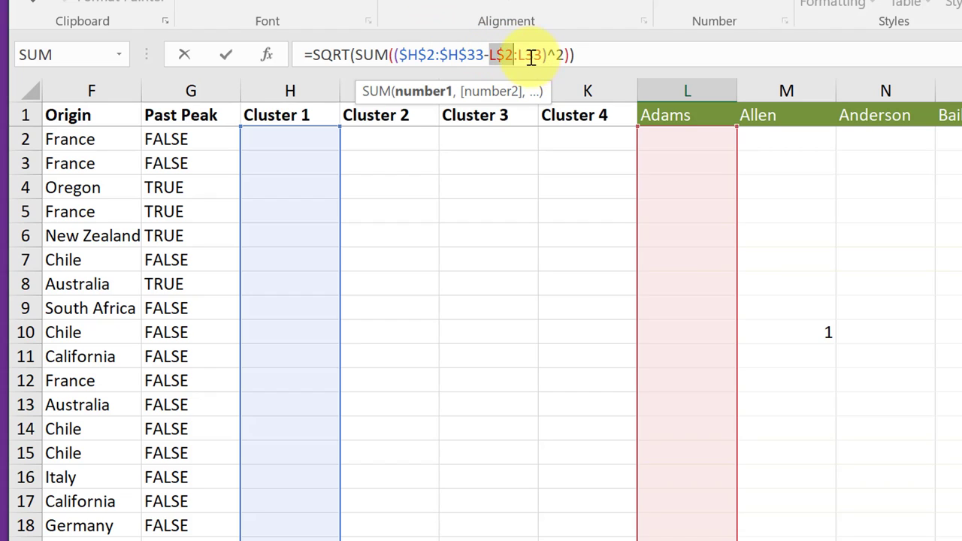
{"action": "left_click", "coordinate": [529, 57]}
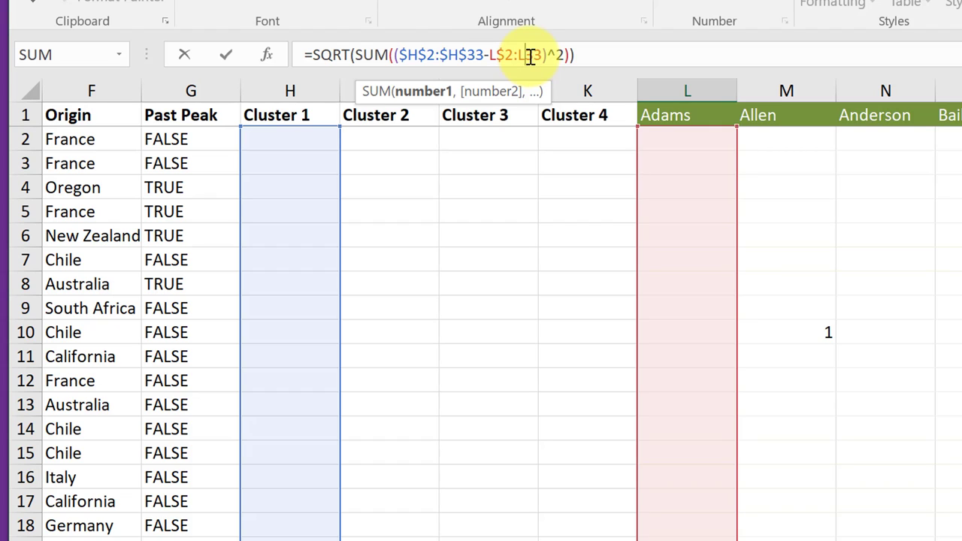
{"action": "type", "text": "$3"}
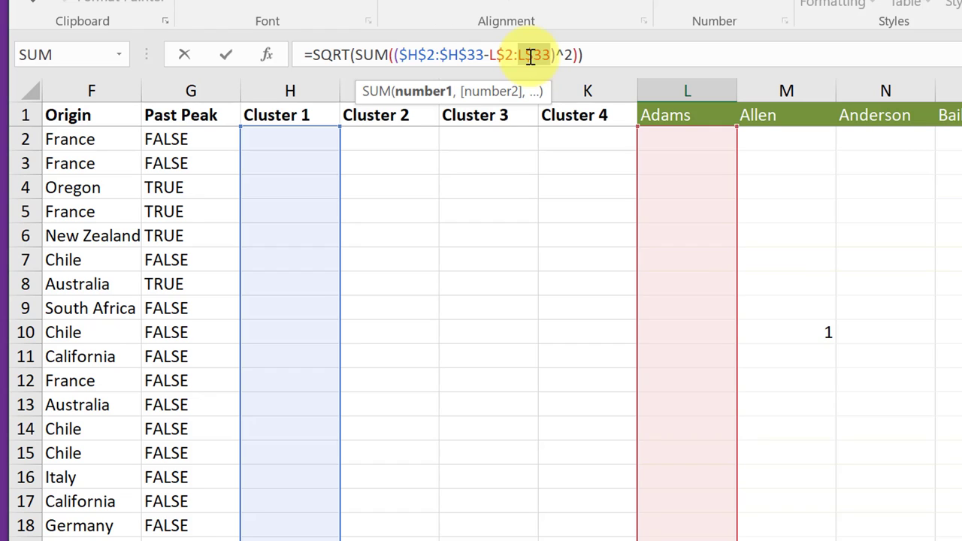
{"action": "key", "text": "ctrl+shift+Return"}
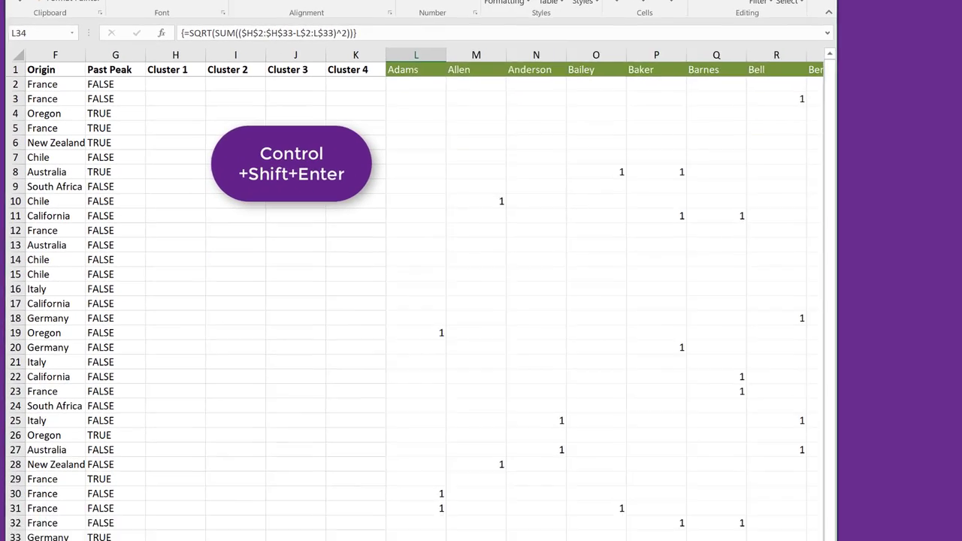
Step: Fill L34's distance formula down through L37
{"action": "scroll", "coordinate": [429, 540], "scroll_direction": "down", "scroll_amount": 1}
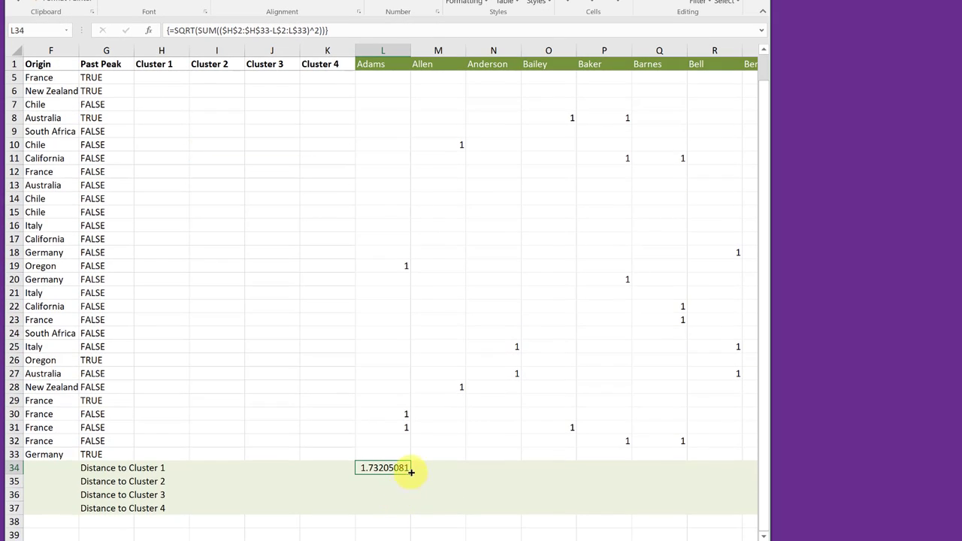
{"action": "left_click_drag", "start_coordinate": [410, 474], "coordinate": [408, 509]}
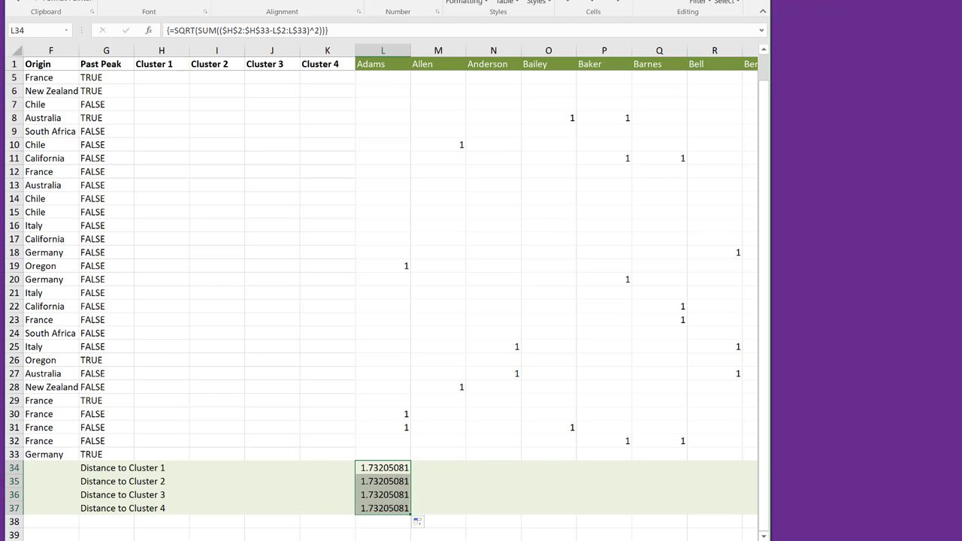
{"action": "left_click", "coordinate": [788, 6]}
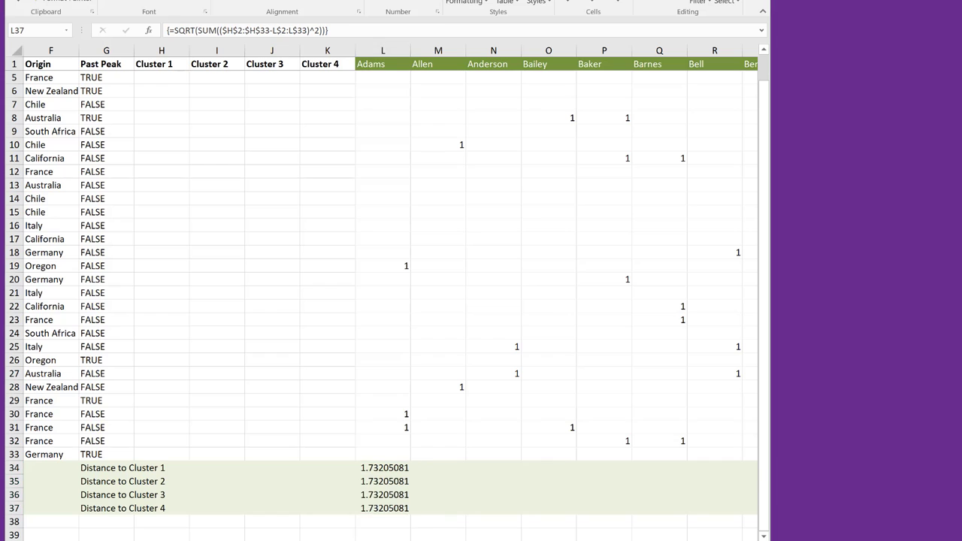
Step: Point L35's array formula at the Cluster 2 range $I$2:$I$33
{"action": "left_click", "coordinate": [387, 480]}
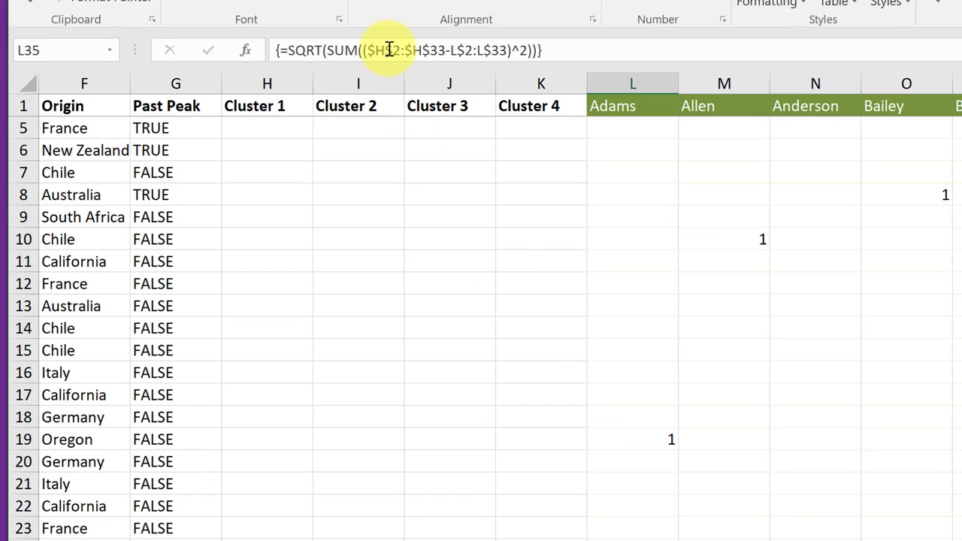
{"action": "left_click", "coordinate": [389, 49]}
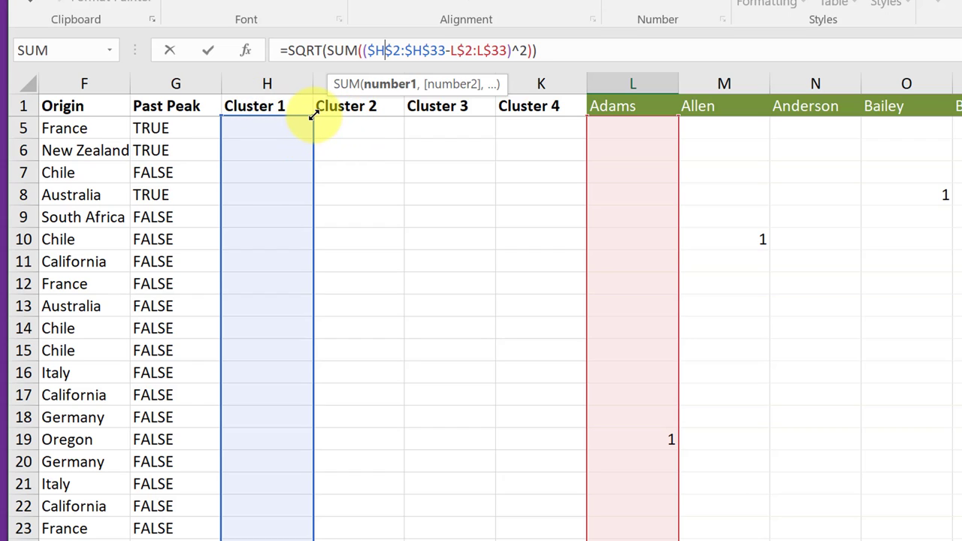
{"action": "left_click_drag", "start_coordinate": [314, 115], "coordinate": [396, 112]}
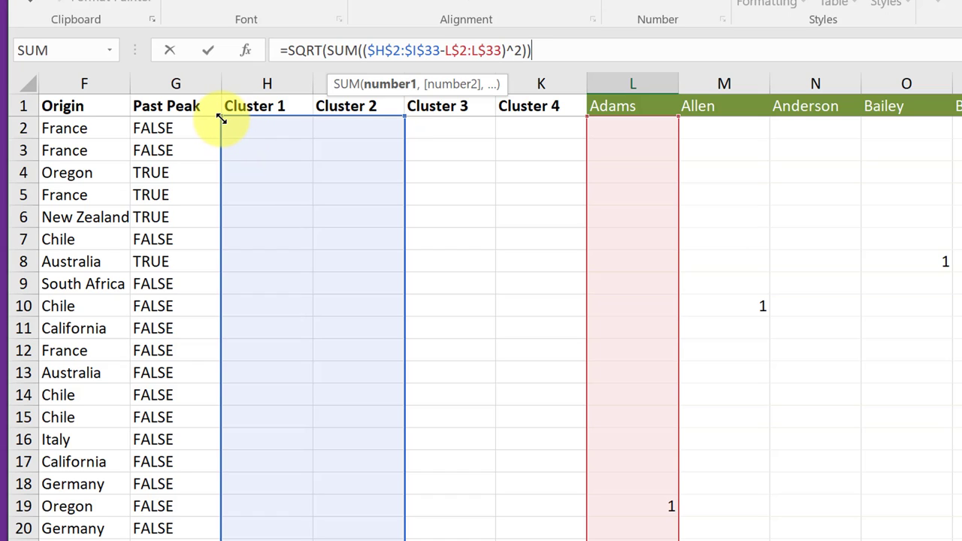
{"action": "left_click_drag", "start_coordinate": [221, 119], "coordinate": [287, 119]}
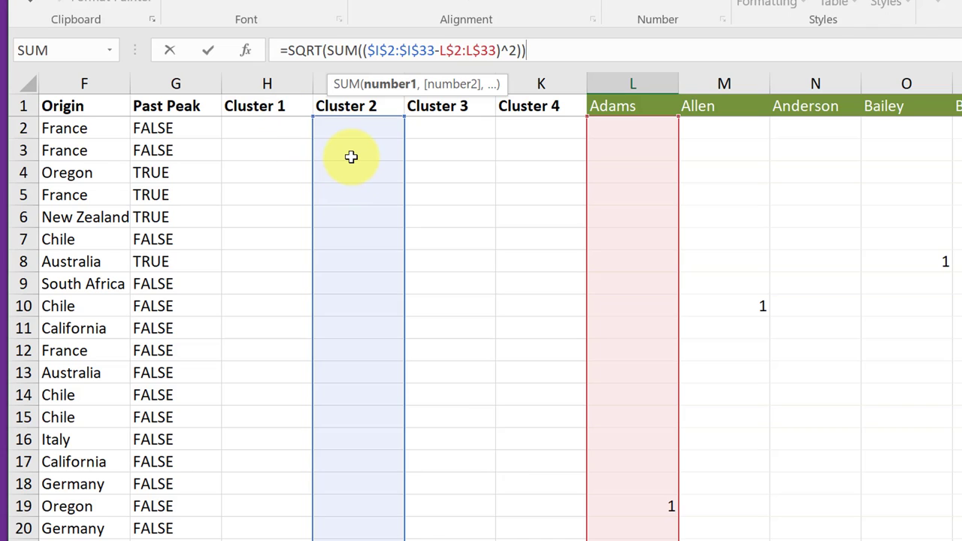
{"action": "key", "text": "ctrl+shift+Return"}
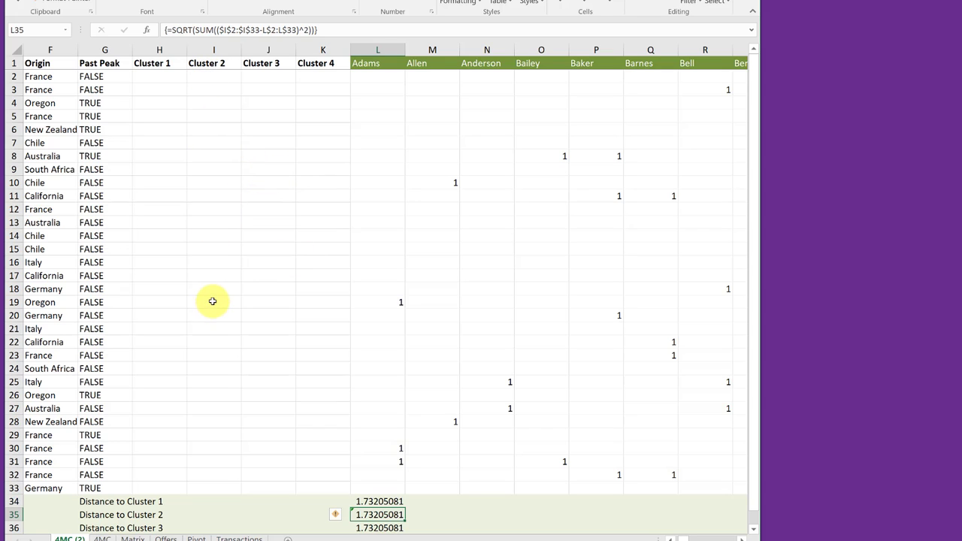
{"action": "left_click", "coordinate": [372, 502]}
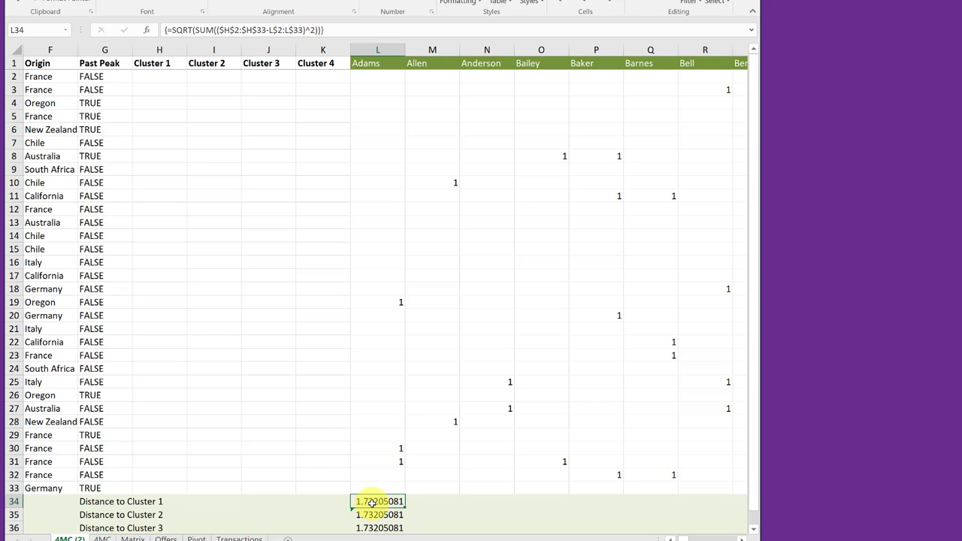
{"action": "left_click", "coordinate": [376, 515]}
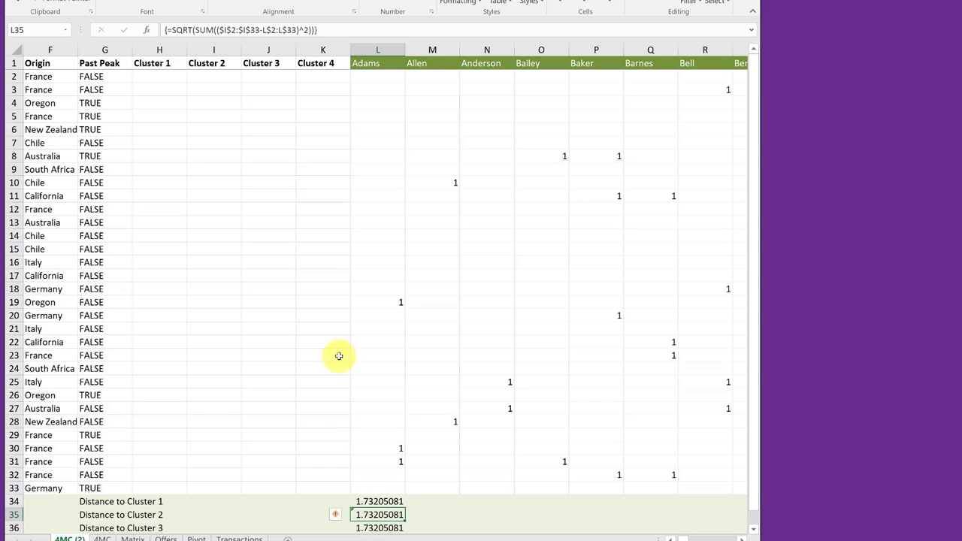
Step: Point L36's array formula at the Cluster 3 column range
{"action": "left_click", "coordinate": [383, 529]}
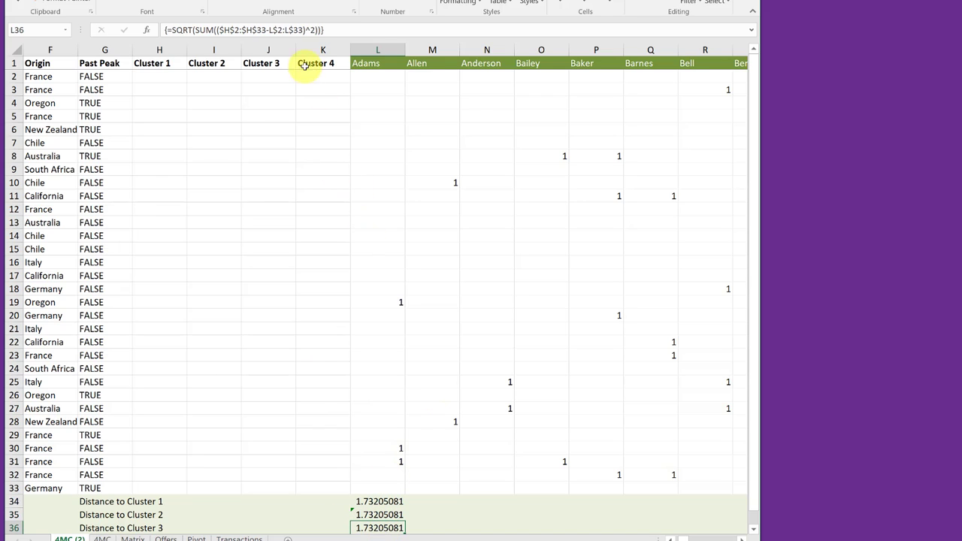
{"action": "left_click", "coordinate": [260, 34]}
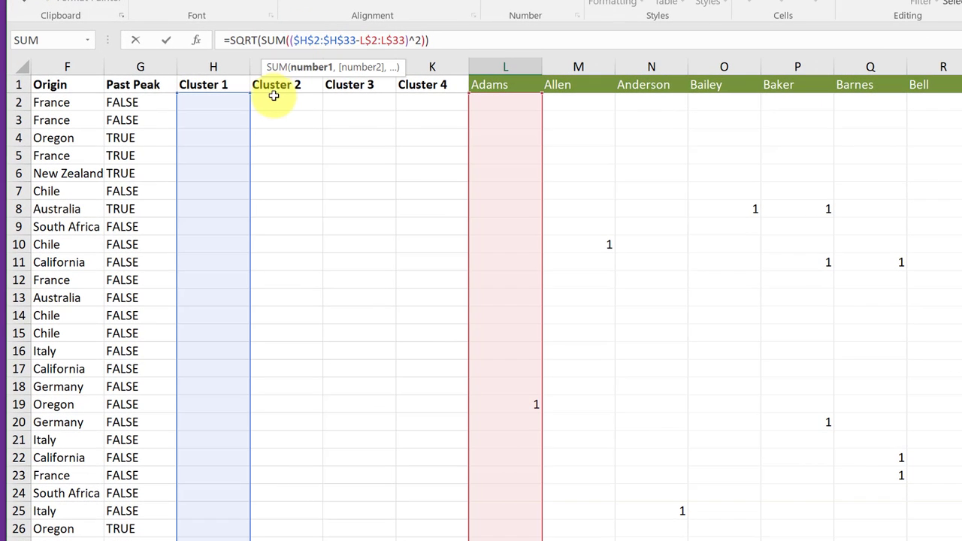
{"action": "left_click_drag", "start_coordinate": [253, 92], "coordinate": [393, 95]}
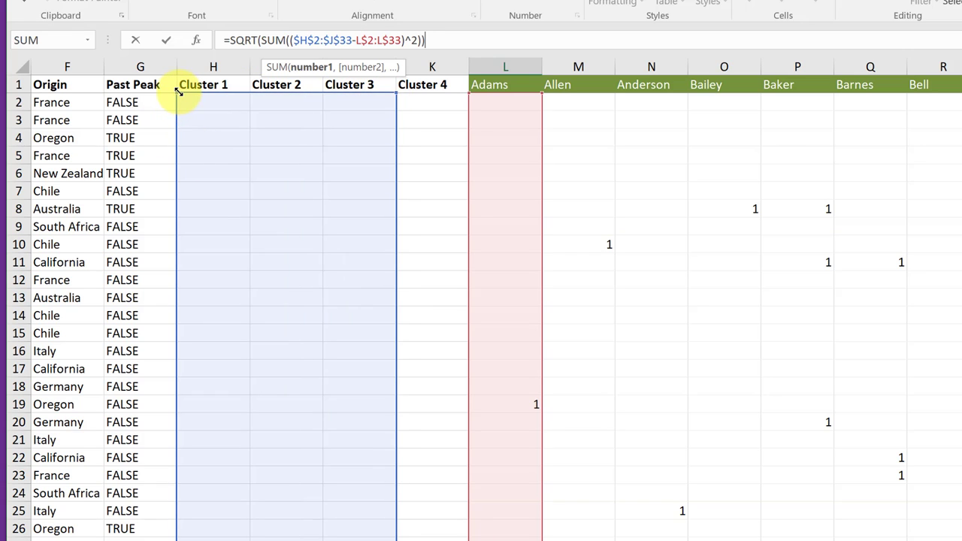
{"action": "left_click_drag", "start_coordinate": [178, 91], "coordinate": [303, 94]}
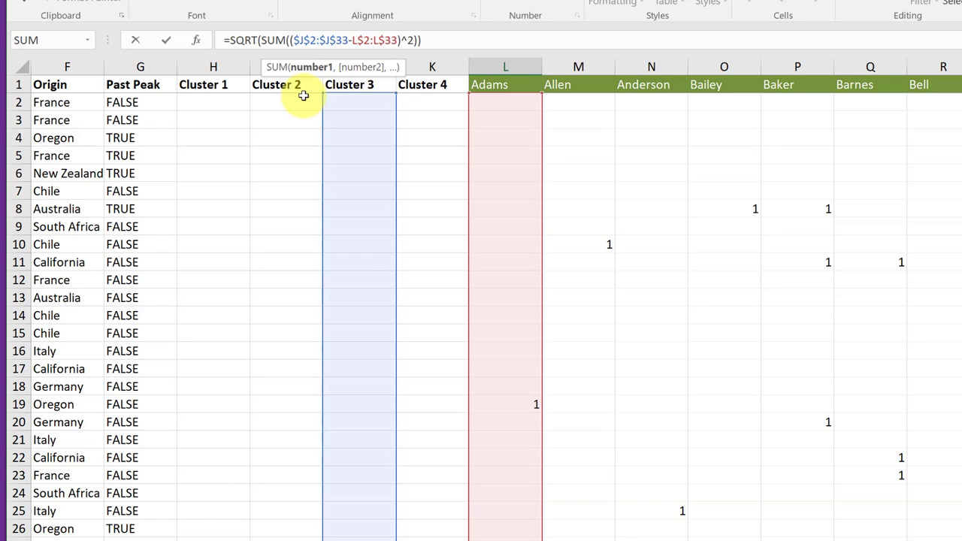
{"action": "key", "text": "ctrl+shift+Return"}
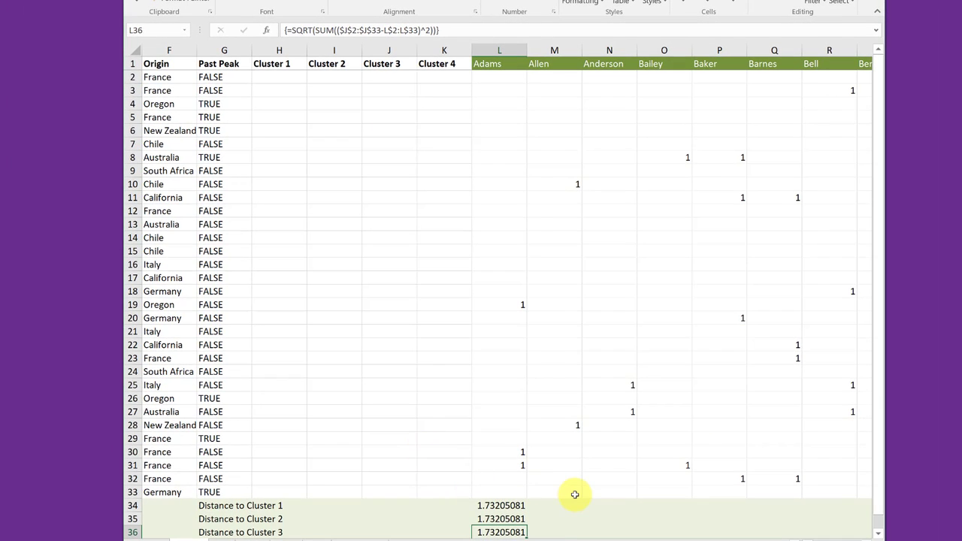
Step: Point L37's array formula at the Cluster 4 range $K$2:$K$33
{"action": "scroll", "coordinate": [574, 495], "scroll_direction": "down", "scroll_amount": 1}
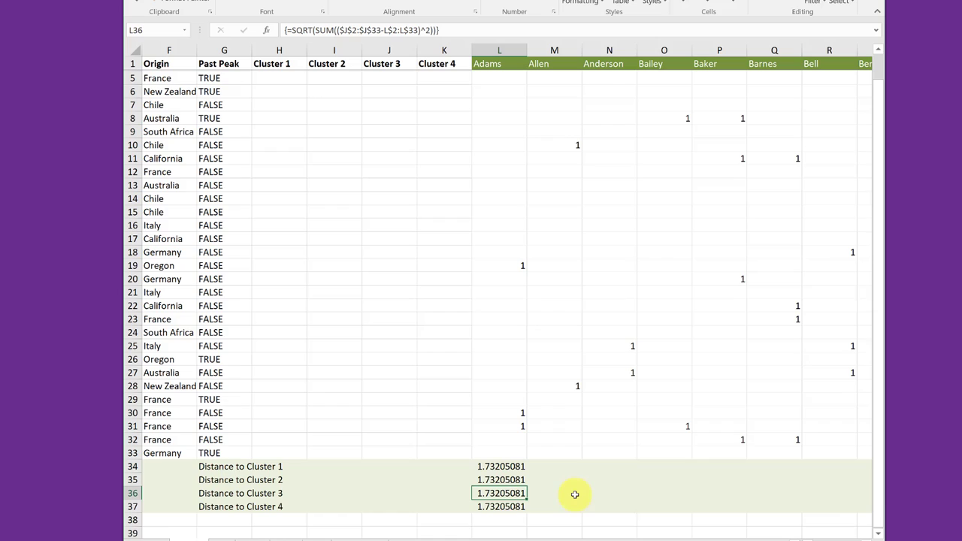
{"action": "left_click", "coordinate": [502, 506]}
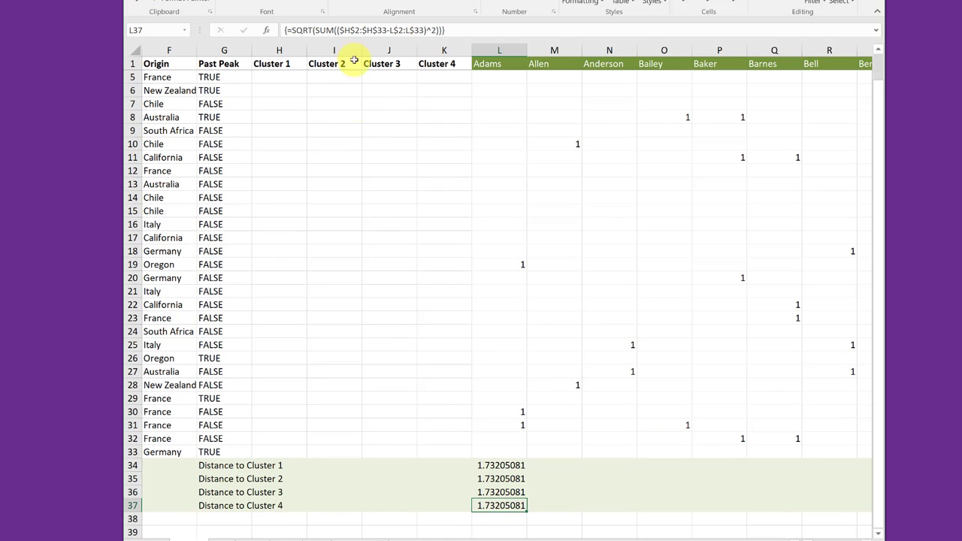
{"action": "left_click", "coordinate": [355, 29]}
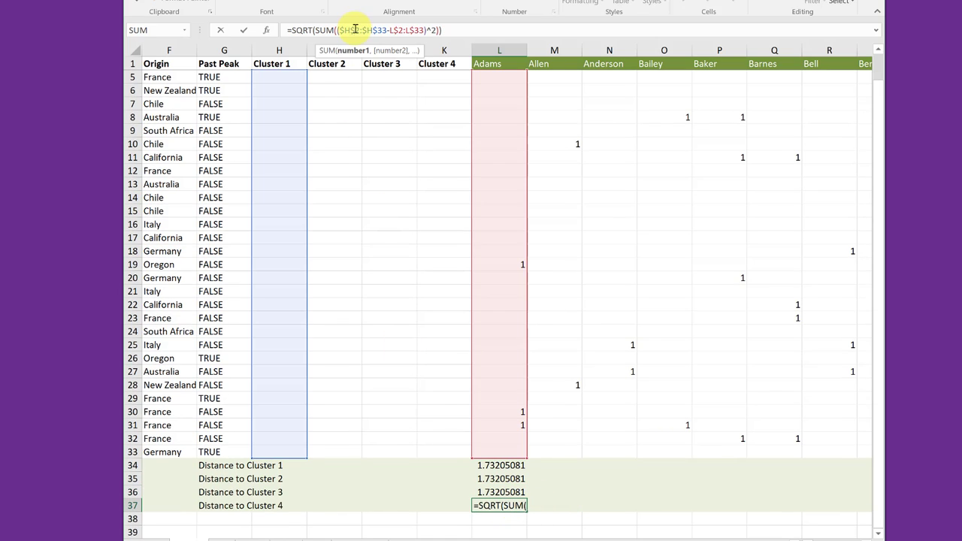
{"action": "left_click_drag", "start_coordinate": [316, 70], "coordinate": [453, 67]}
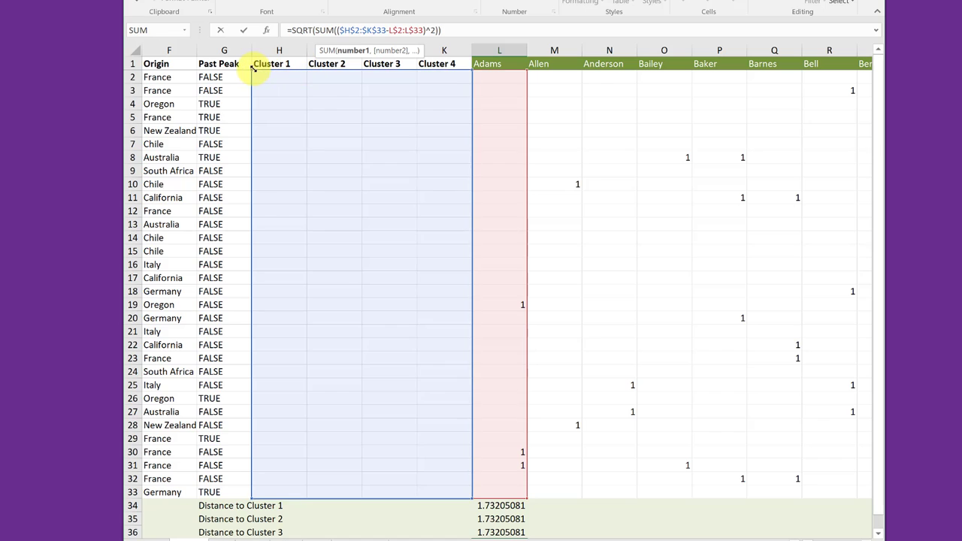
{"action": "left_click_drag", "start_coordinate": [253, 66], "coordinate": [399, 65]}
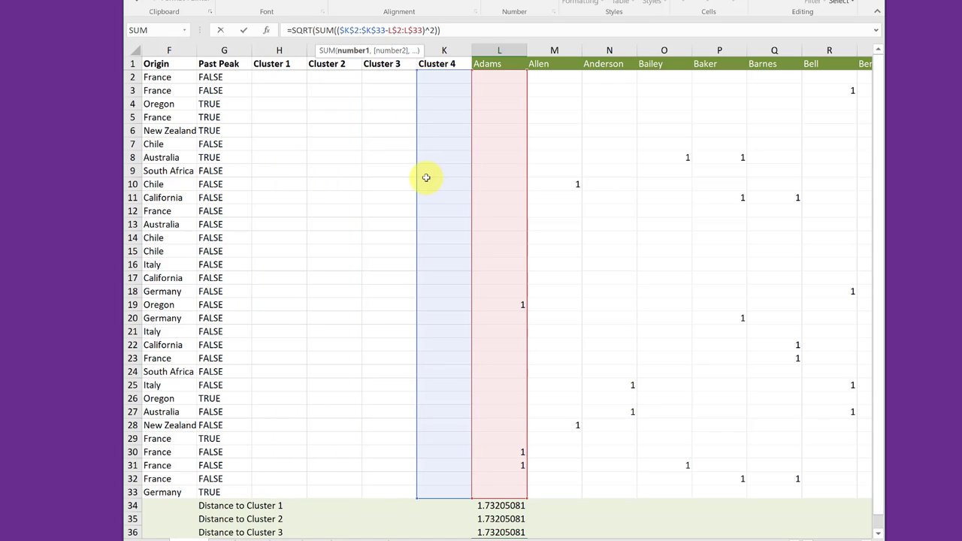
{"action": "key", "text": "ctrl+shift+Return"}
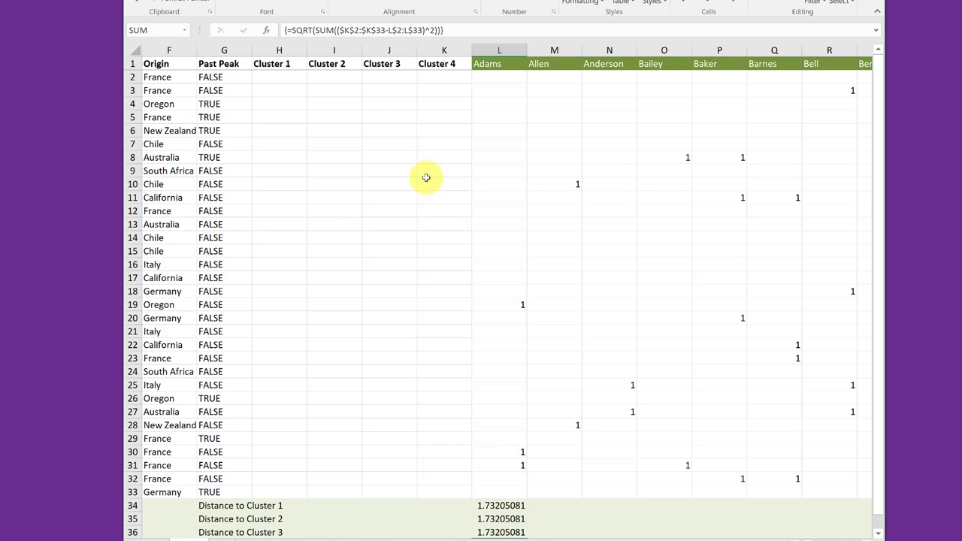
{"action": "scroll", "coordinate": [434, 373], "scroll_direction": "down", "scroll_amount": 1}
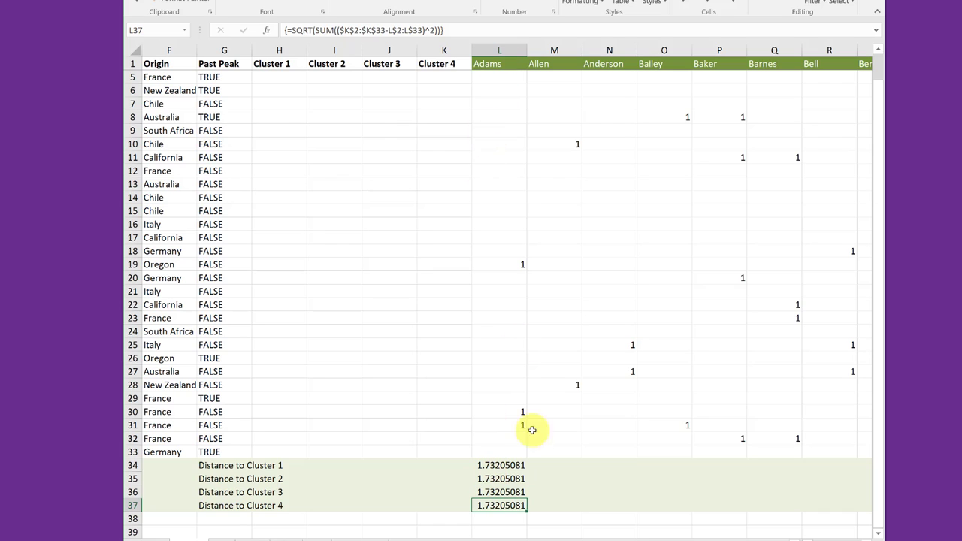
Step: Fill L34:L37 right across the customer columns, through Allen and Anderson
{"action": "left_click", "coordinate": [511, 466]}
{"action": "left_click_drag", "start_coordinate": [511, 466], "coordinate": [513, 506]}
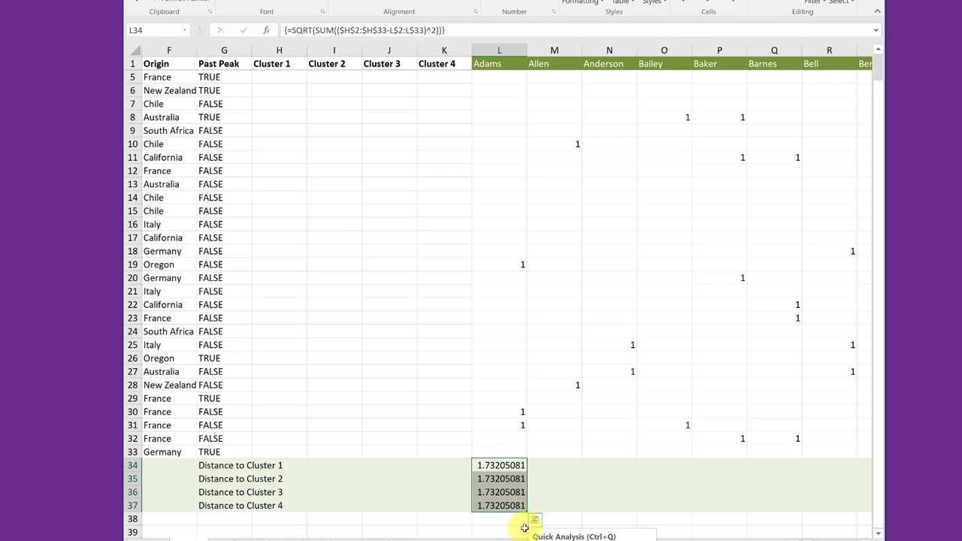
{"action": "left_click_drag", "start_coordinate": [527, 510], "coordinate": [688, 496]}
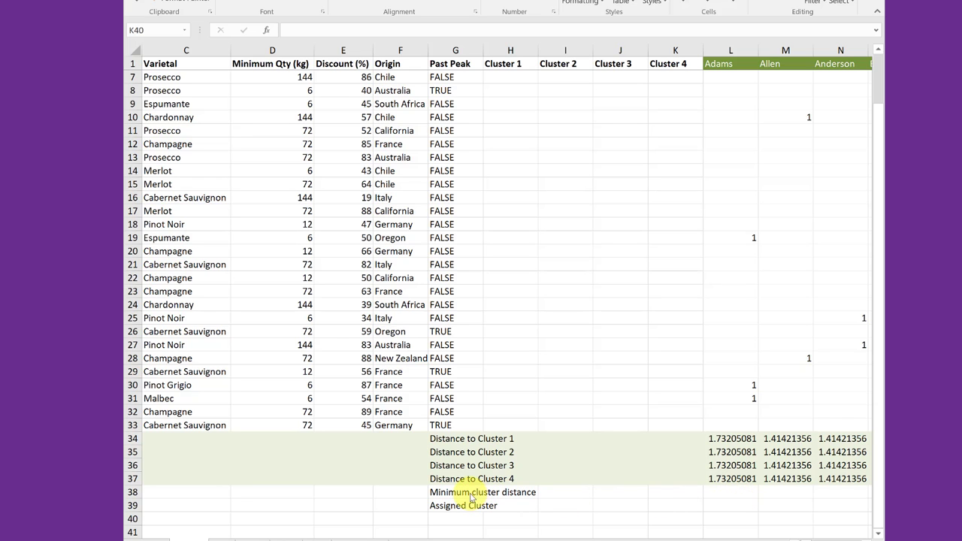
Step: Enter =MIN(L34:L37) in L38, giving a minimum distance of 1.73205081
{"action": "left_click", "coordinate": [742, 494]}
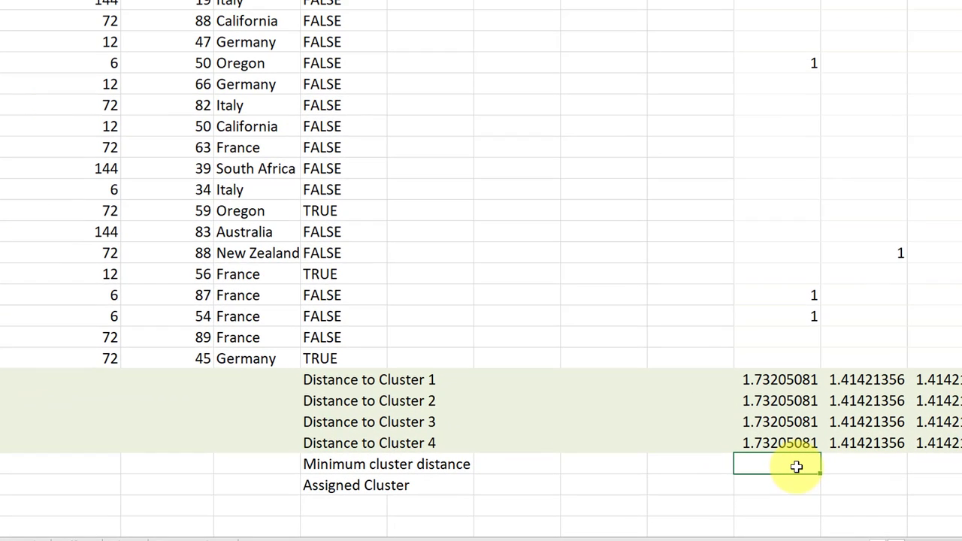
{"action": "type", "text": "=min"}
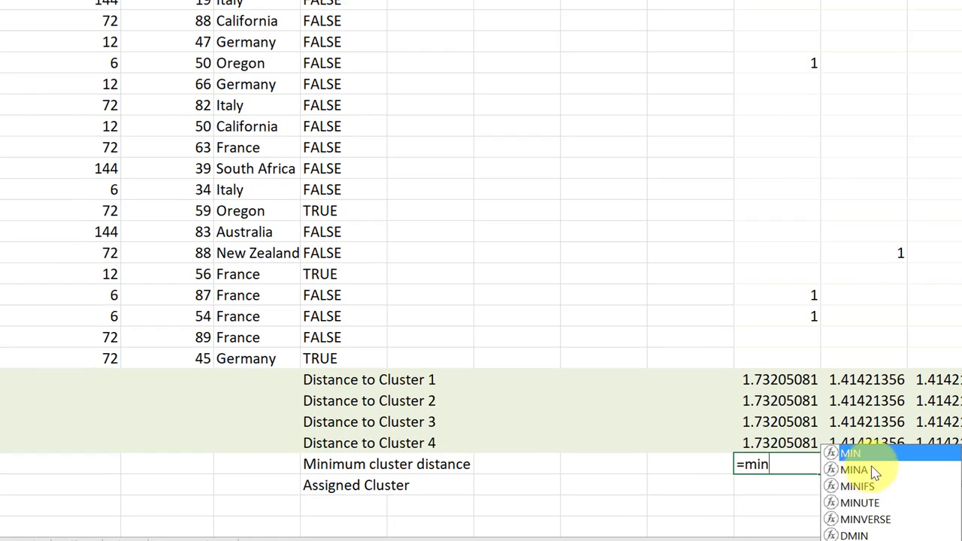
{"action": "double_click", "coordinate": [854, 453]}
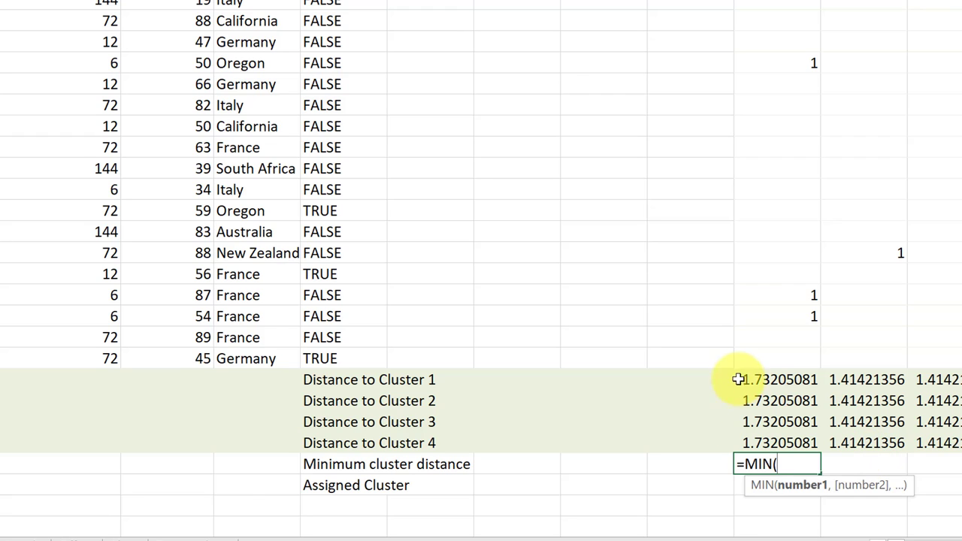
{"action": "left_click_drag", "start_coordinate": [740, 380], "coordinate": [768, 443]}
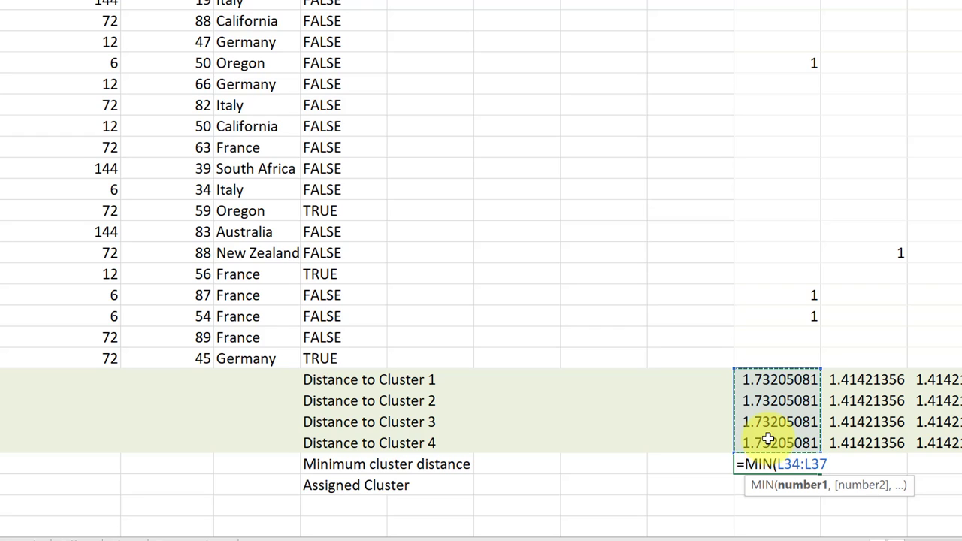
{"action": "key", "text": "Return"}
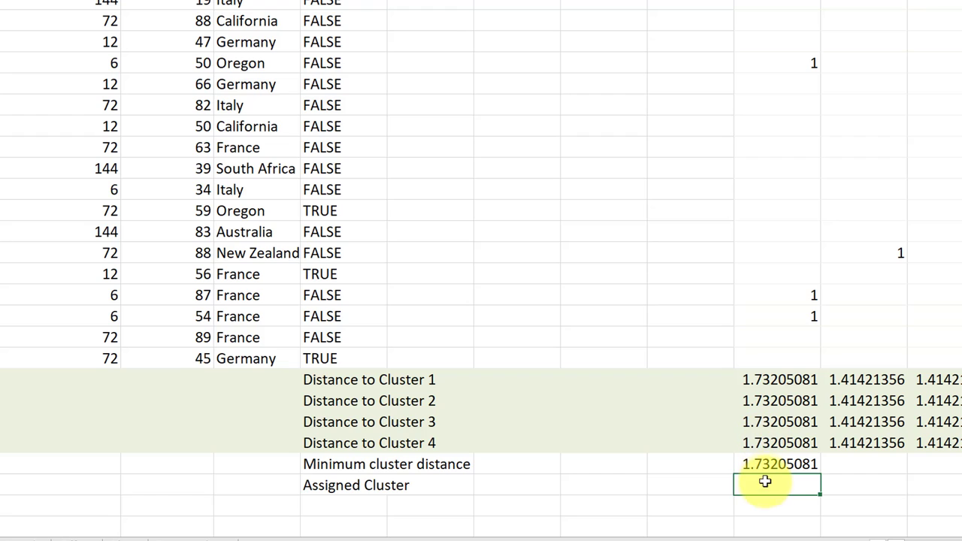
Step: Enter =MATCH(L38,L34:L37,0) in L39 so the first customer is assigned cluster 1
{"action": "type", "text": "=ma"}
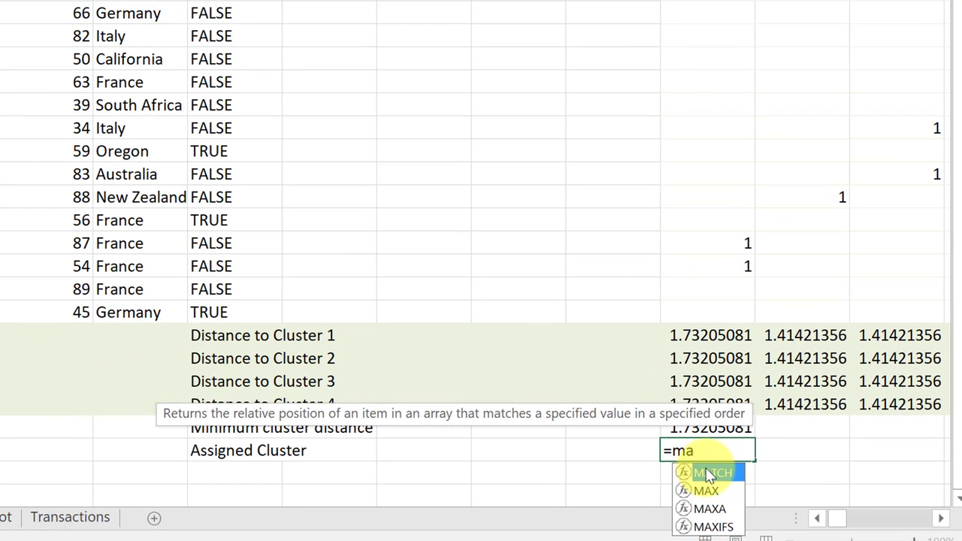
{"action": "double_click", "coordinate": [779, 507]}
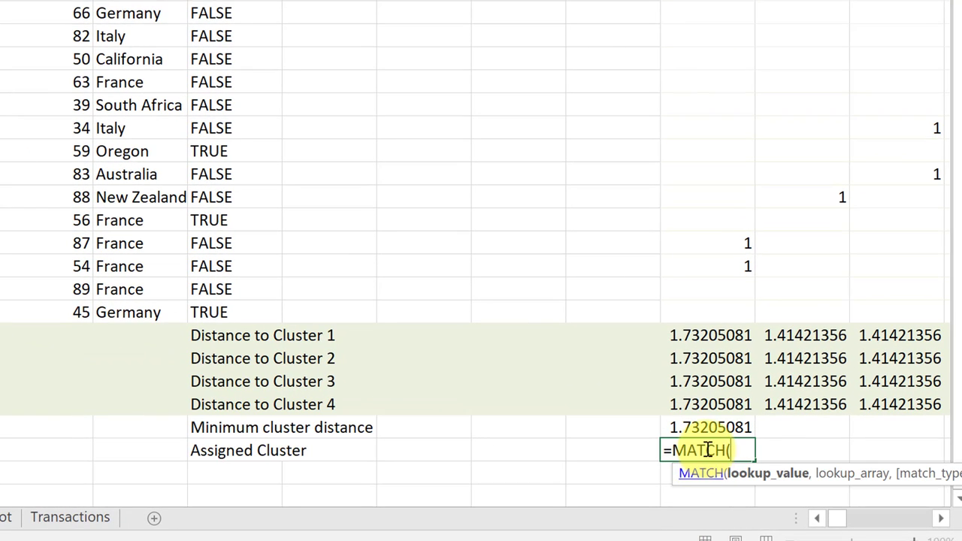
{"action": "left_click", "coordinate": [718, 426]}
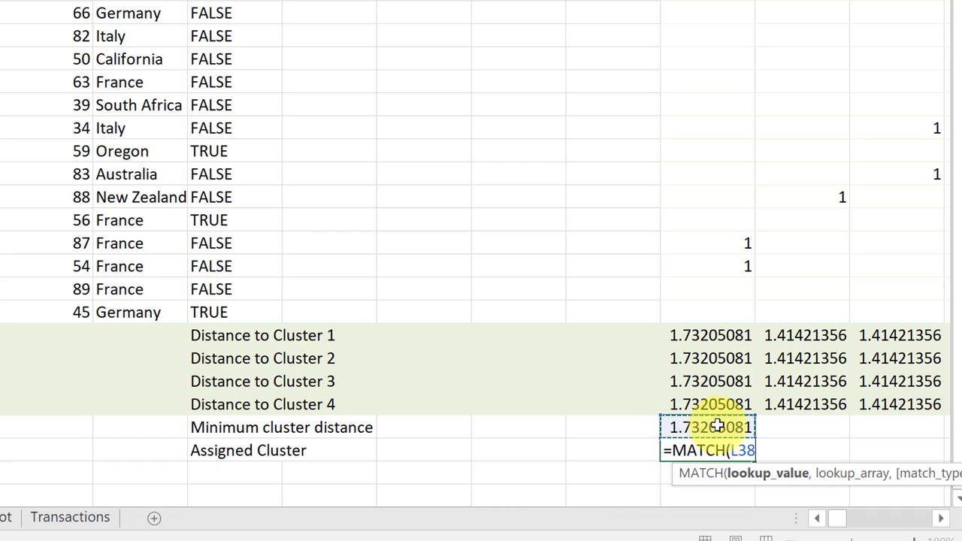
{"action": "type", "text": ","}
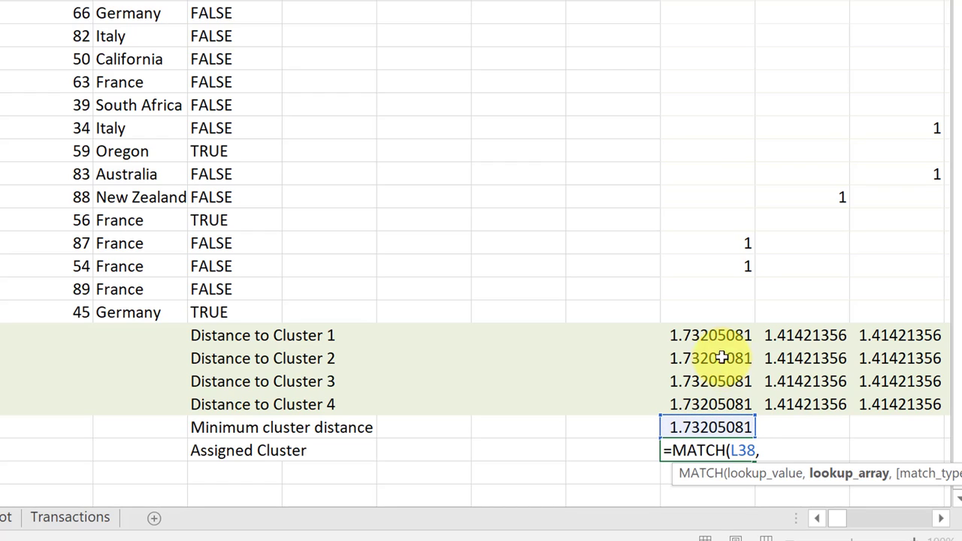
{"action": "left_click_drag", "start_coordinate": [709, 336], "coordinate": [700, 392]}
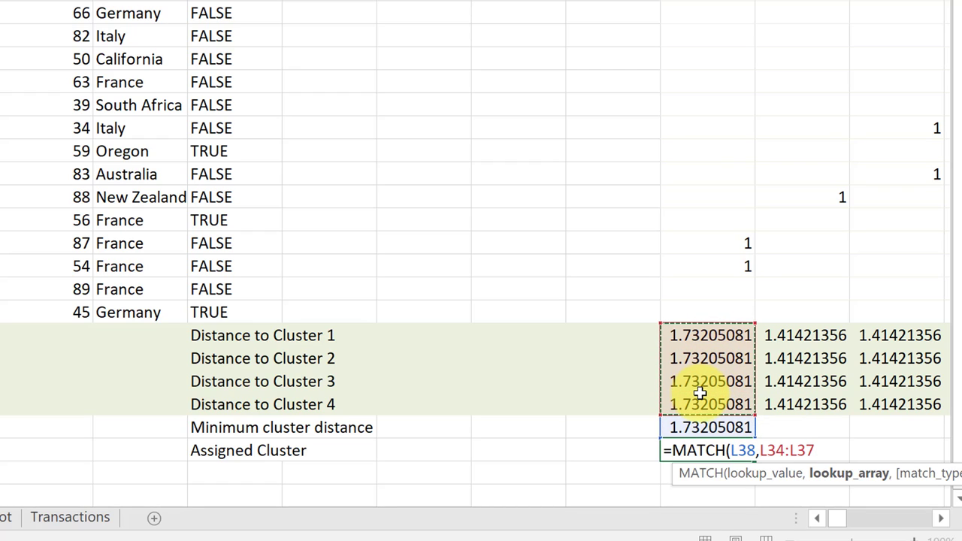
{"action": "type", "text": ","}
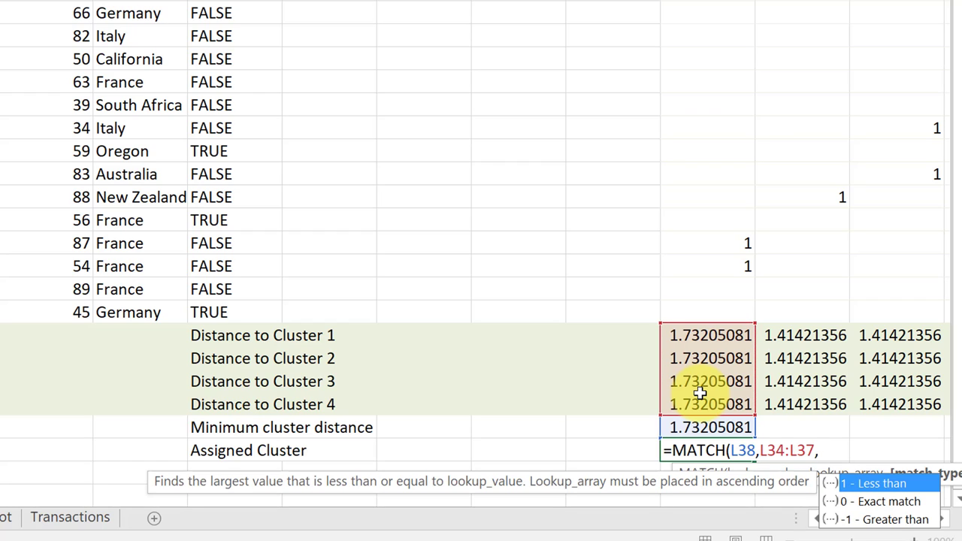
{"action": "left_click", "coordinate": [910, 503]}
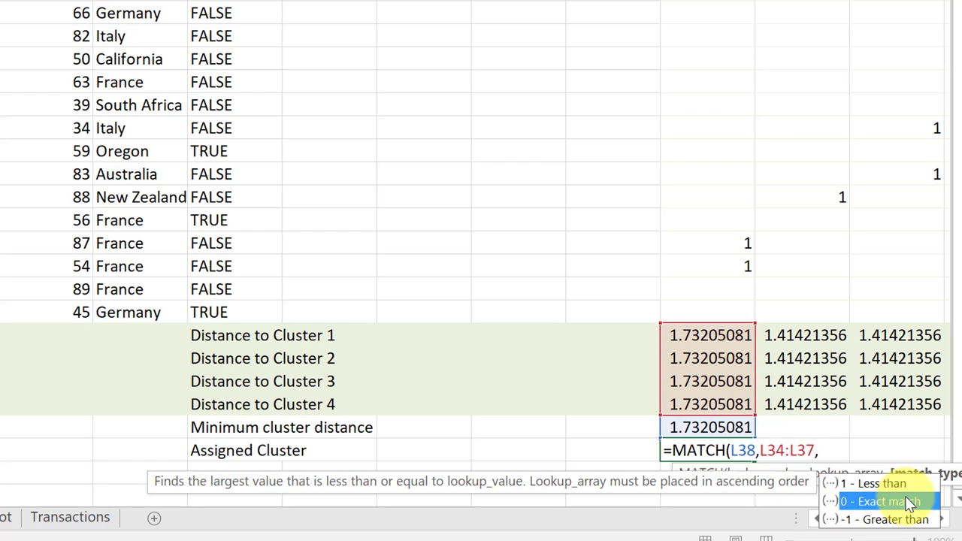
{"action": "left_click", "coordinate": [833, 451]}
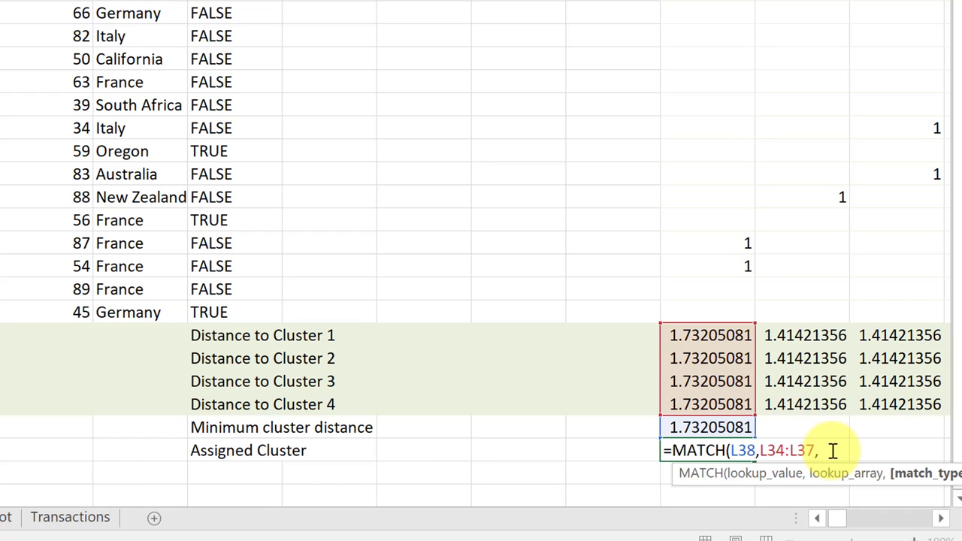
{"action": "type", "text": "0"}
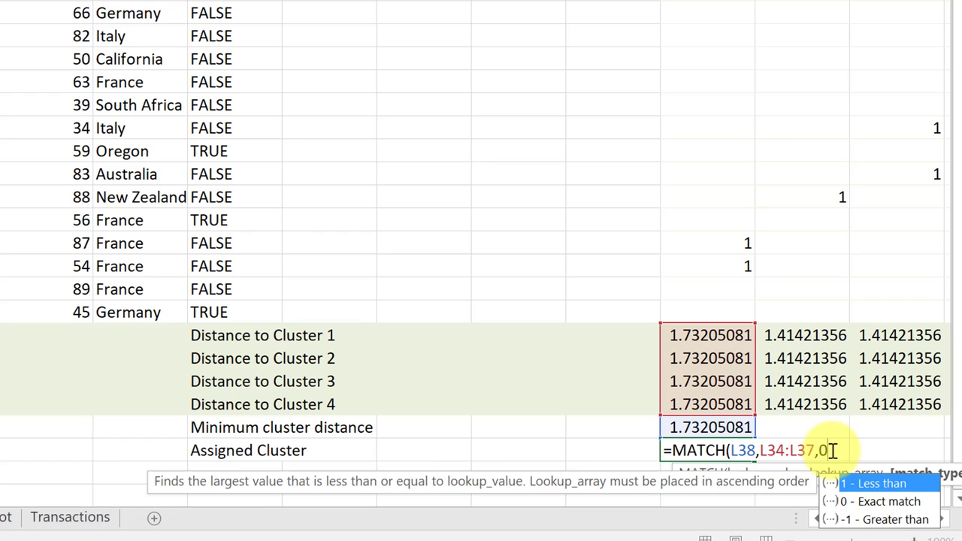
{"action": "type", "text": ")"}
{"action": "key", "text": "Return"}
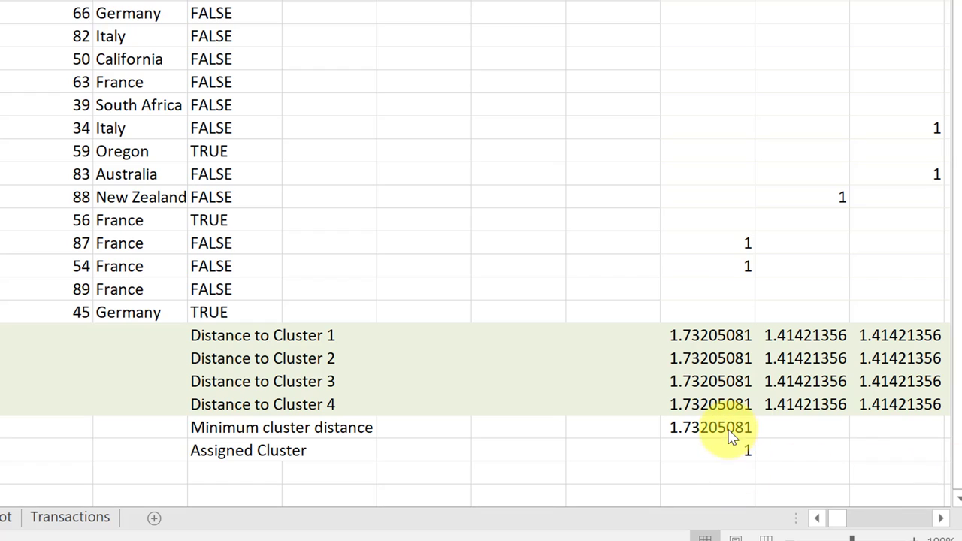
Step: Fill the L38:L39 MIN and MATCH formulas right through the last customer column
{"action": "left_click_drag", "start_coordinate": [723, 427], "coordinate": [639, 433]}
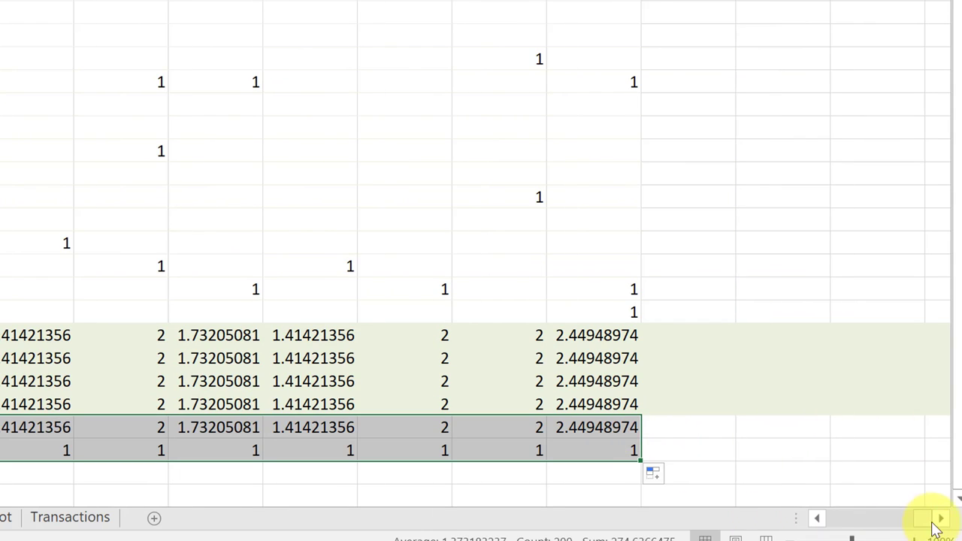
{"action": "left_click_drag", "start_coordinate": [931, 526], "coordinate": [799, 519]}
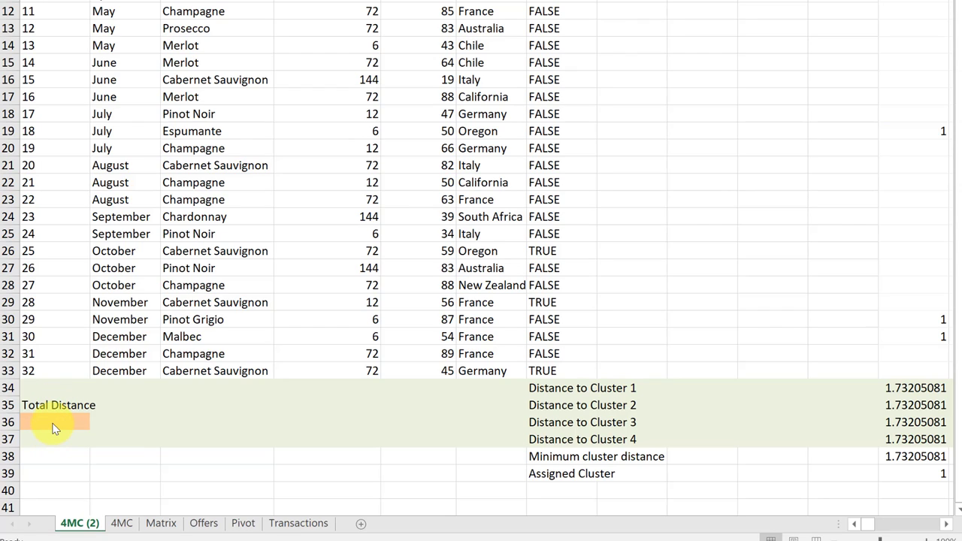
Step: Enter a SUM of row 38's minimum distances in A36, totalling 174.636647
{"action": "left_click", "coordinate": [52, 423]}
{"action": "type", "text": "=s"}
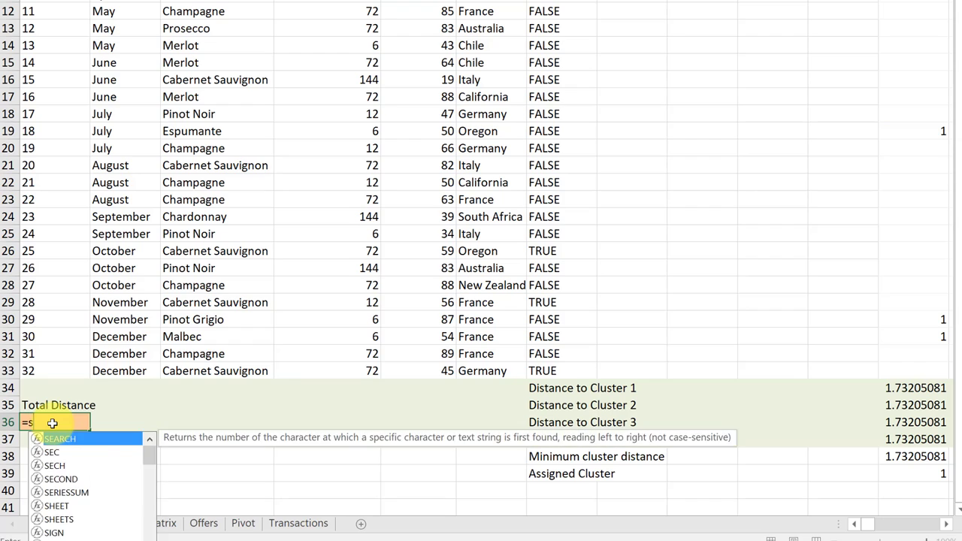
{"action": "type", "text": "um("}
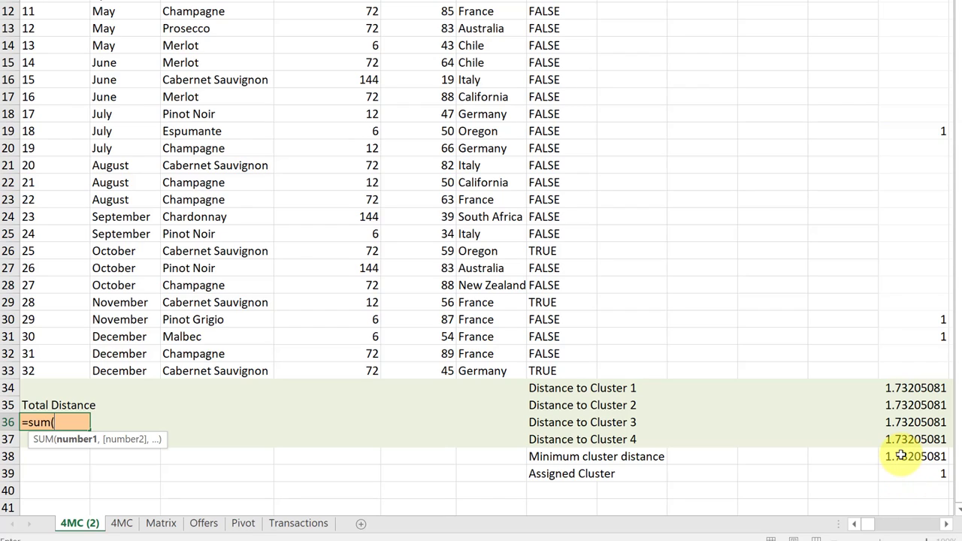
{"action": "left_click_drag", "start_coordinate": [901, 456], "coordinate": [715, 455]}
{"action": "type", "text": ")"}
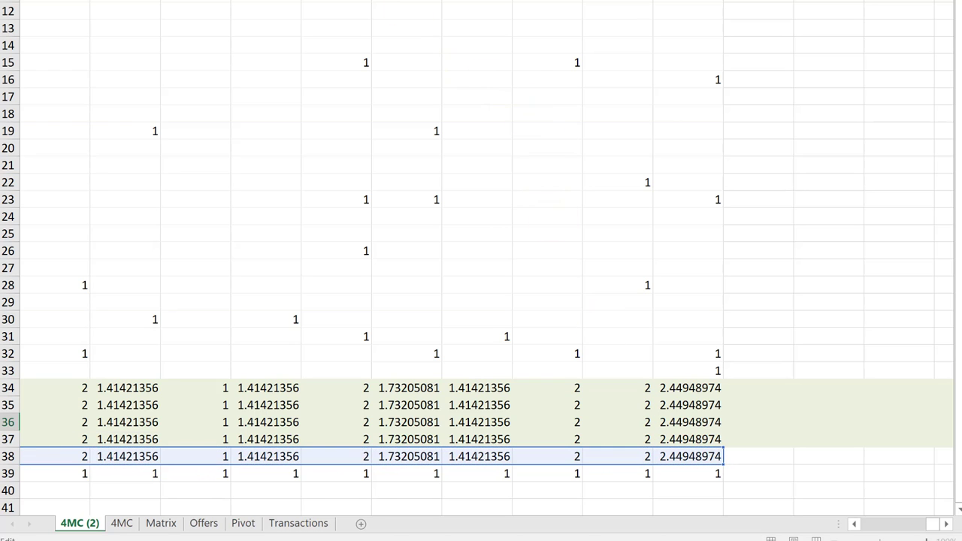
{"action": "key", "text": "Return"}
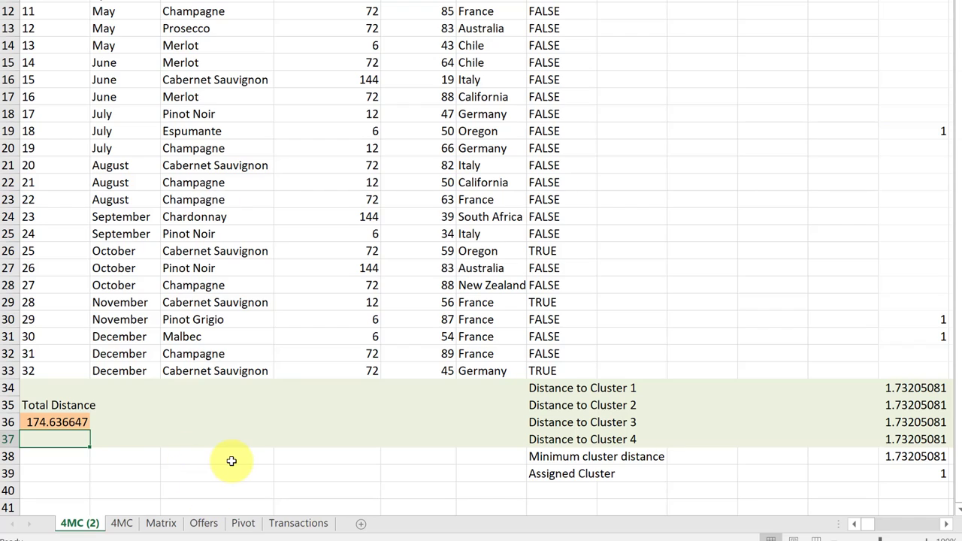